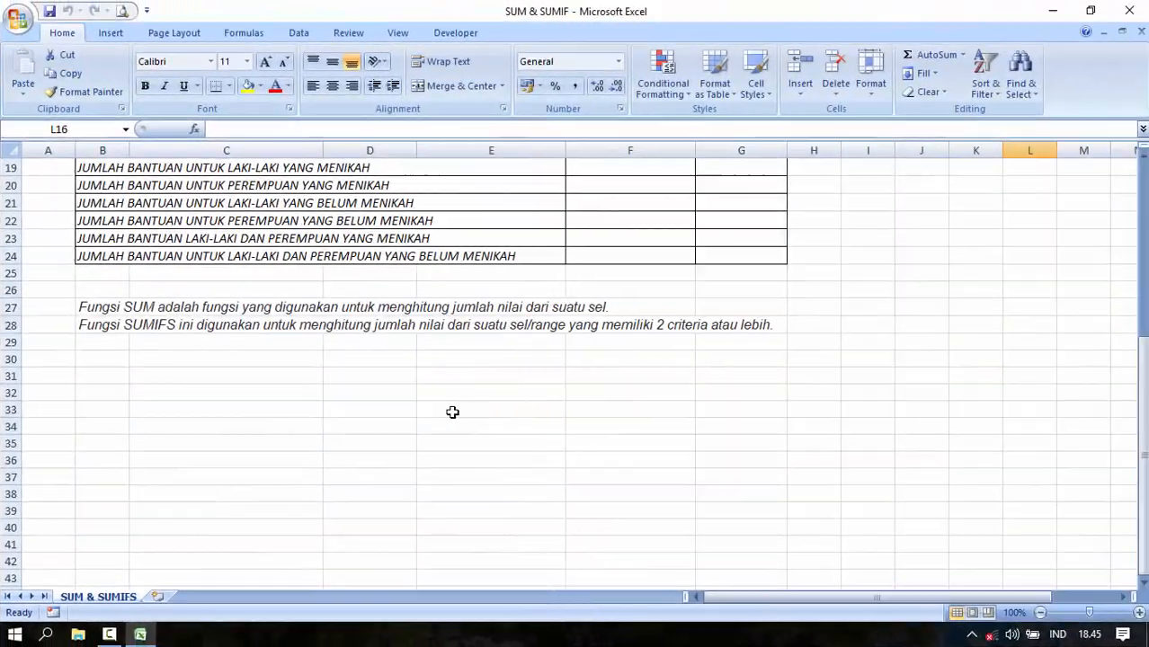
Review the table's column headings in row 2 and the notes on SUM and SUMIFS below the table
scroll(451, 411, up, 6)
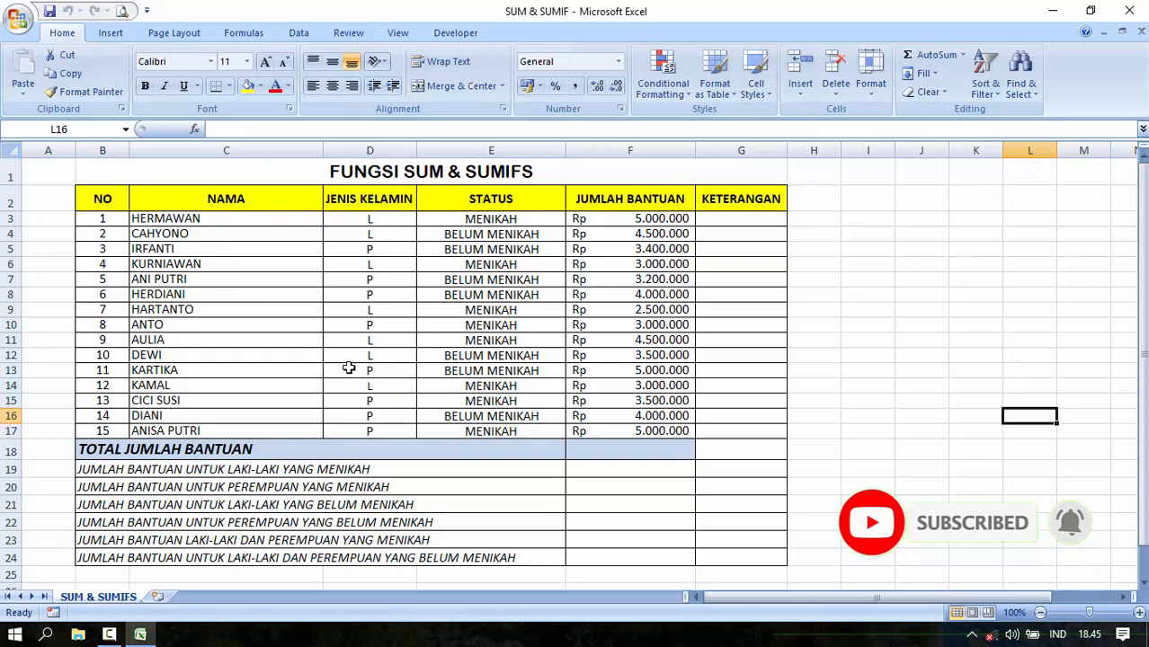
click(100, 199)
click(252, 202)
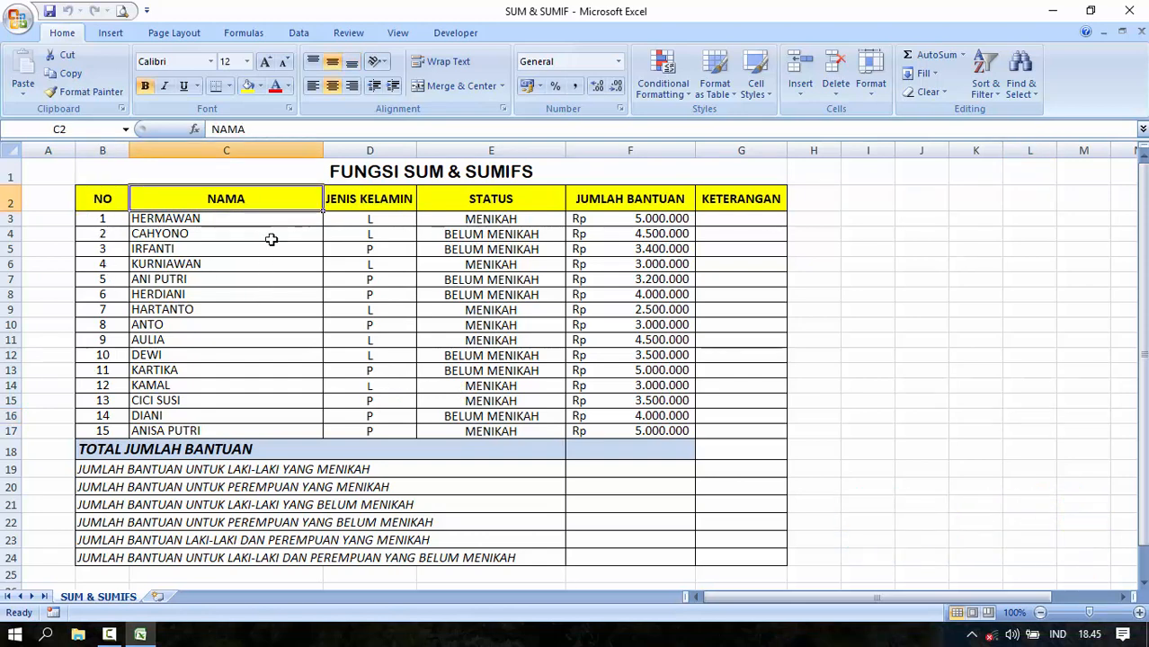
click(371, 198)
click(509, 201)
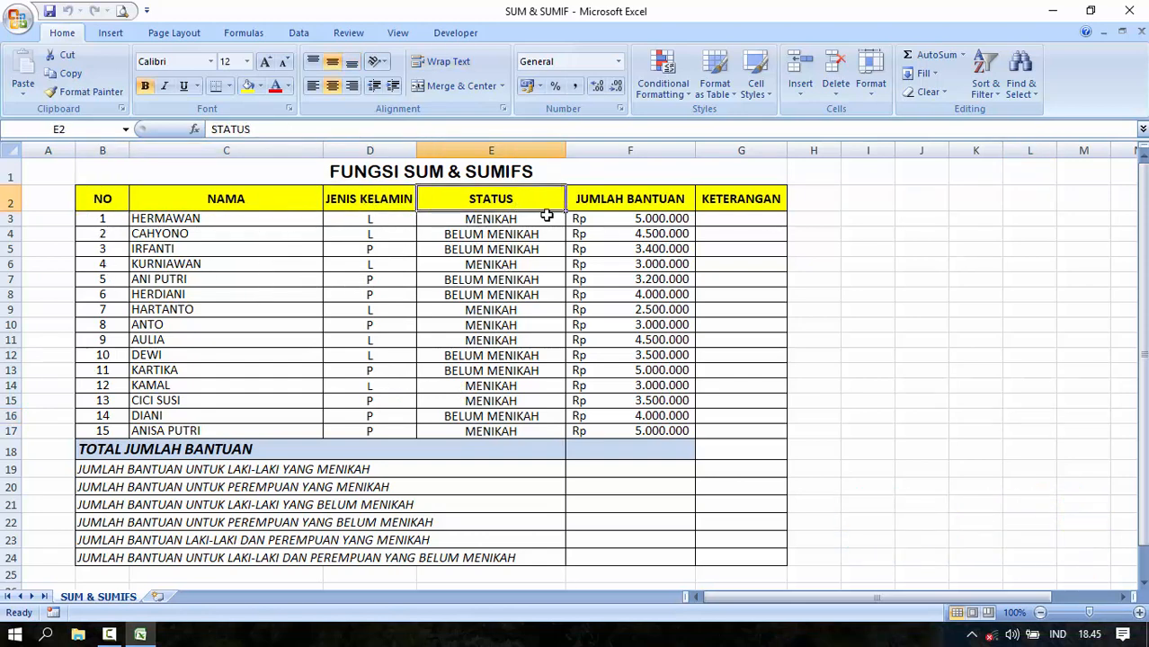
click(580, 205)
click(732, 210)
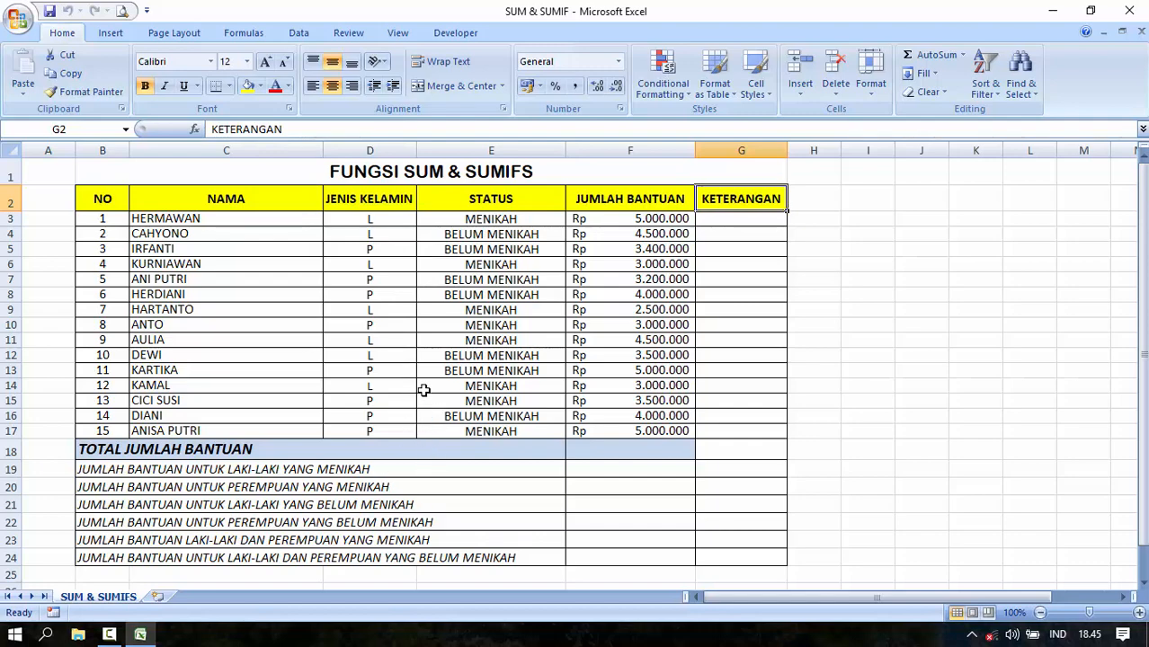
scroll(424, 389, down, 1)
scroll(424, 389, up, 1)
scroll(422, 389, down, 3)
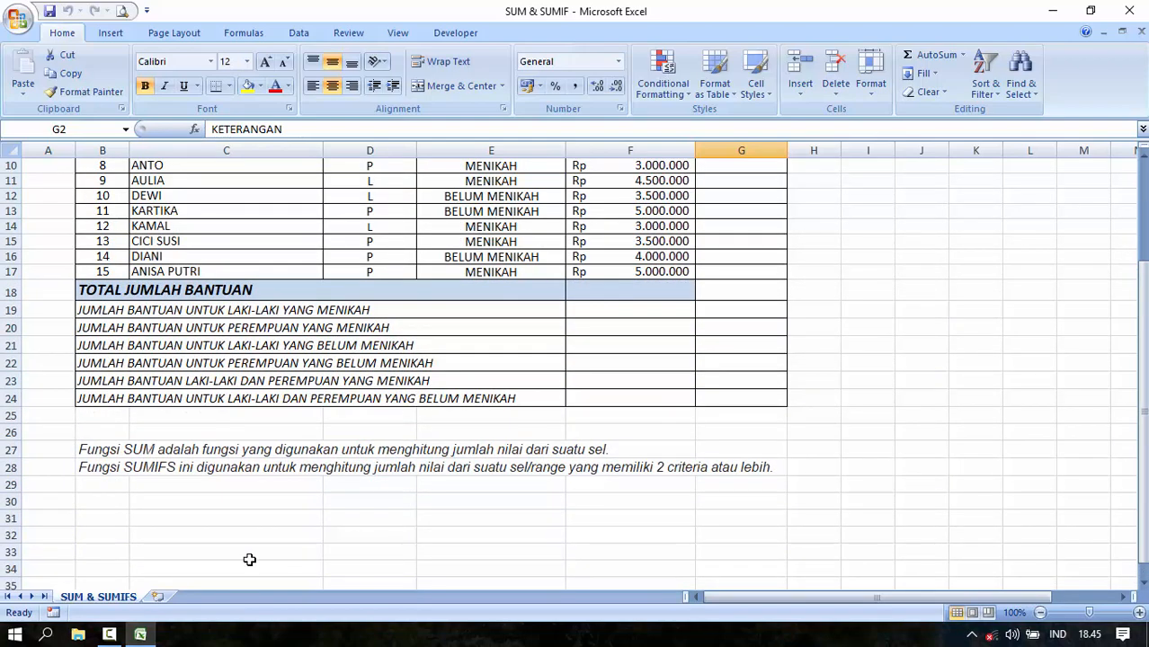
scroll(471, 606, down, 1)
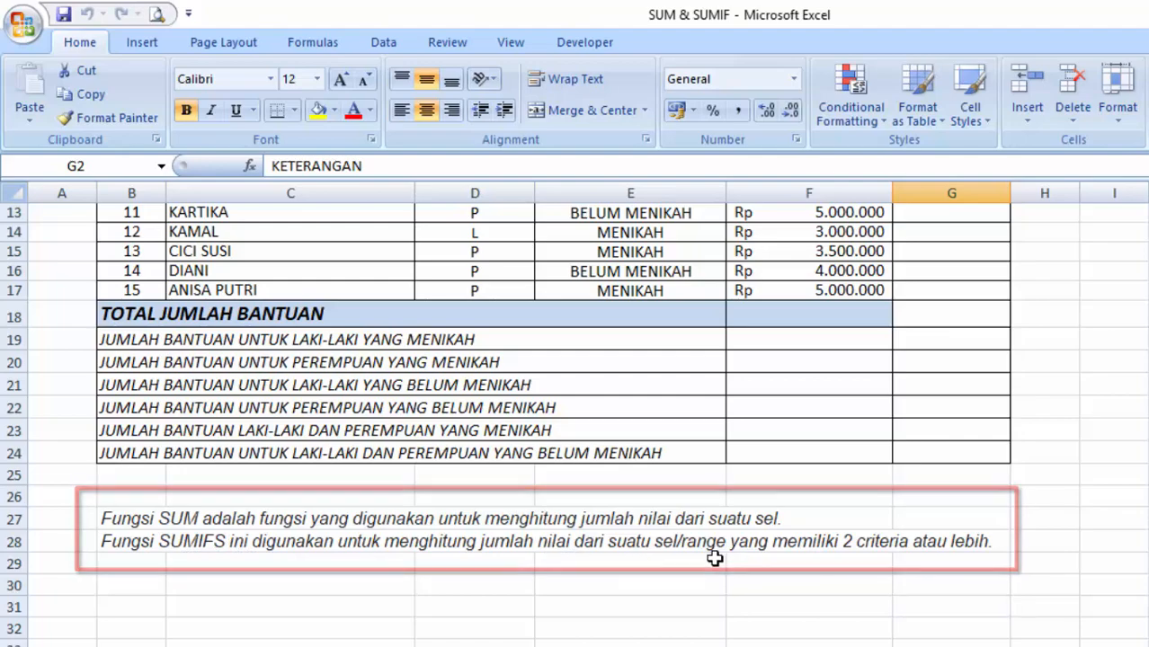
Examine the total and summary row labels in B18:B24 and the JENIS KELAMIN, STATUS and JUMLAH BANTUAN columns
scroll(305, 528, up, 4)
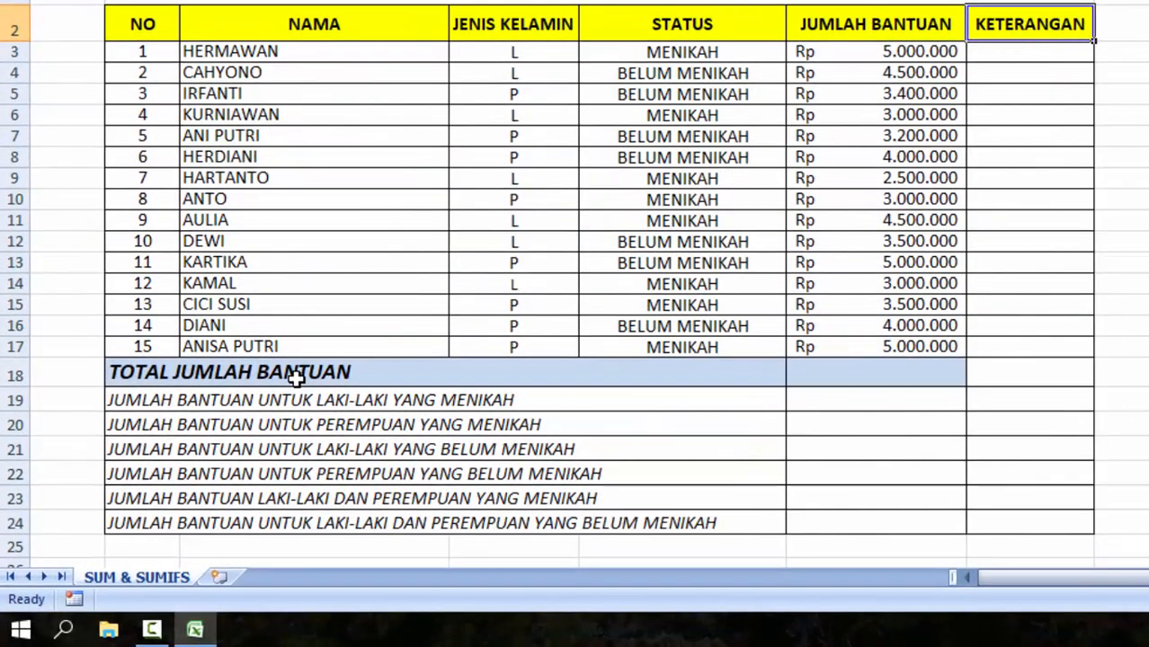
click(218, 449)
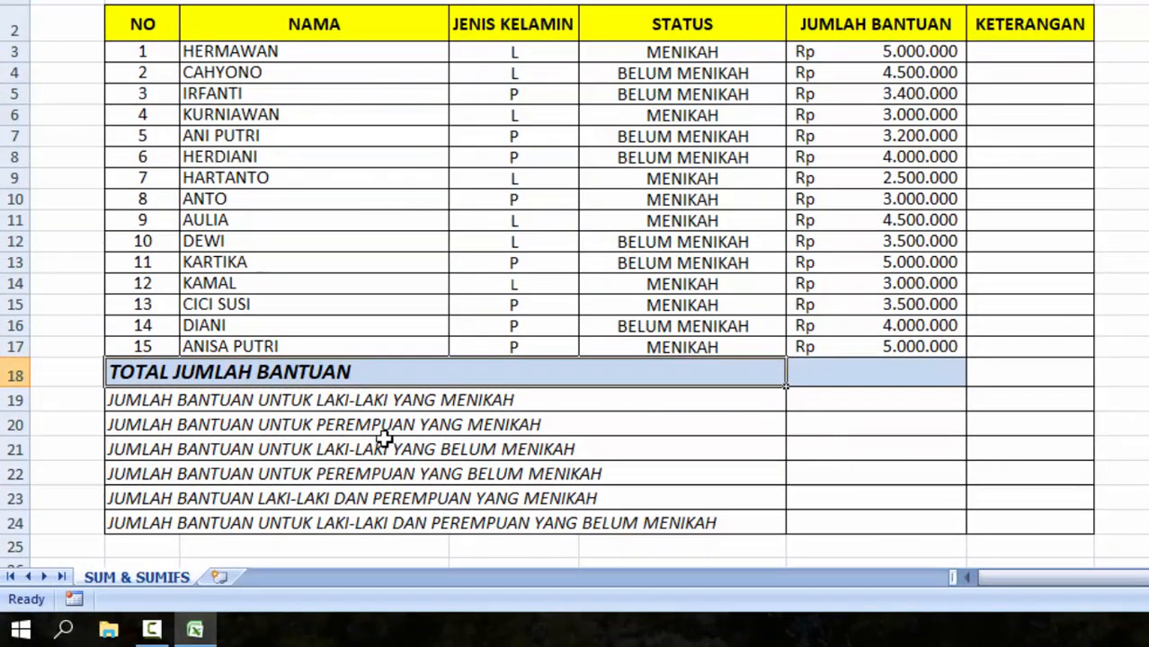
click(415, 405)
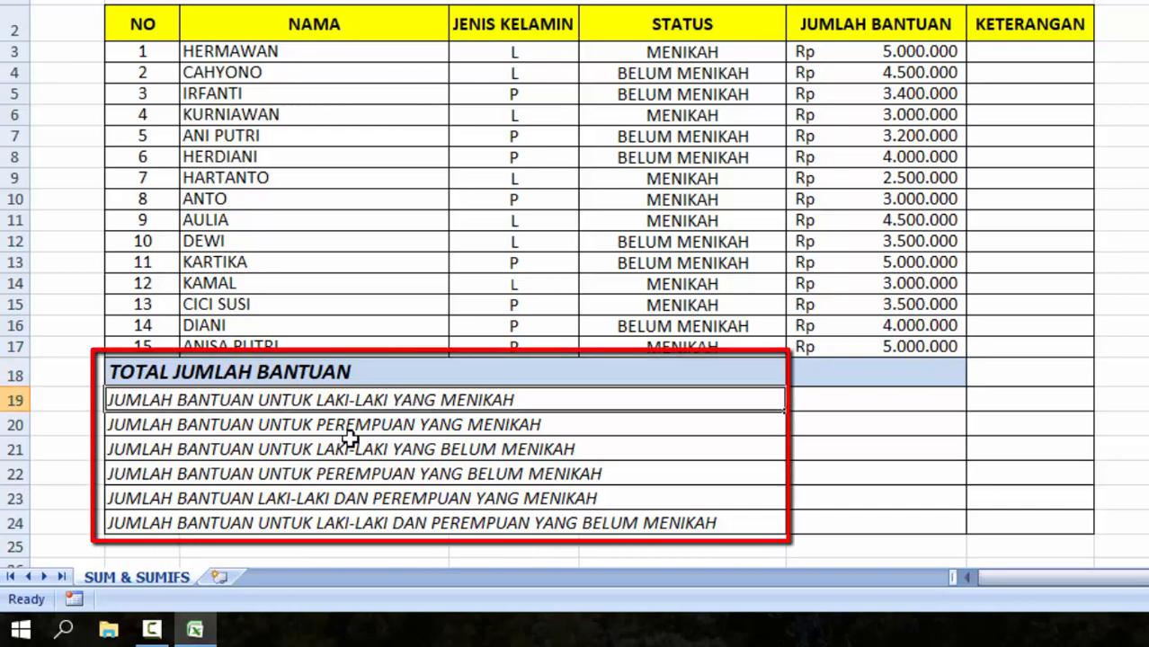
click(149, 425)
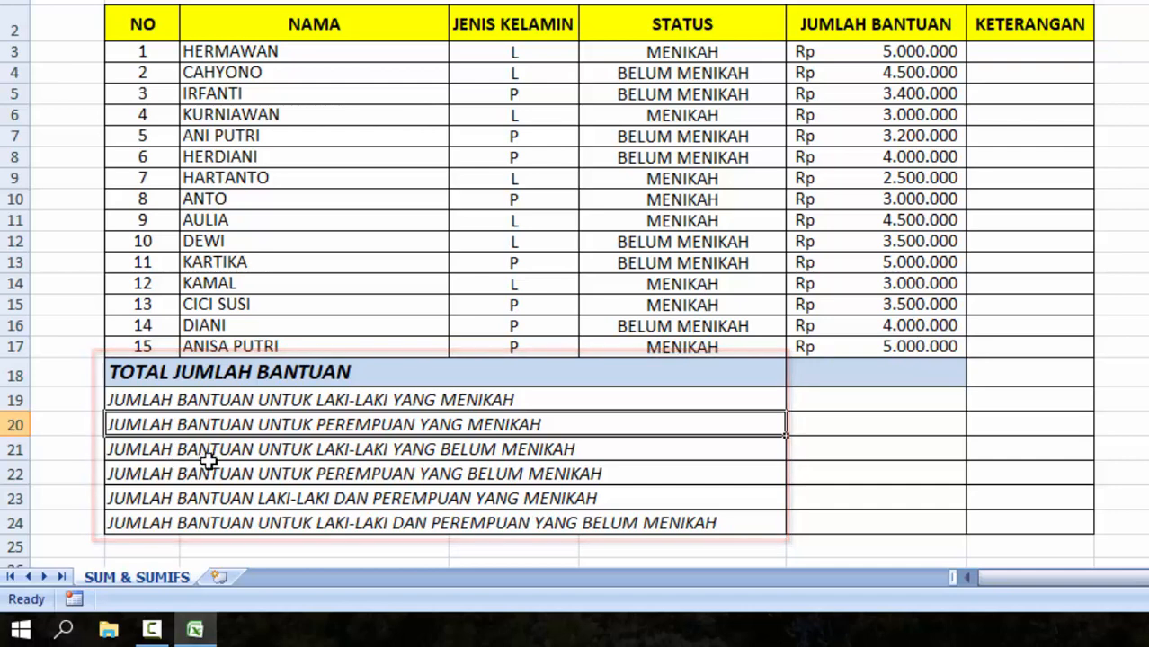
click(492, 453)
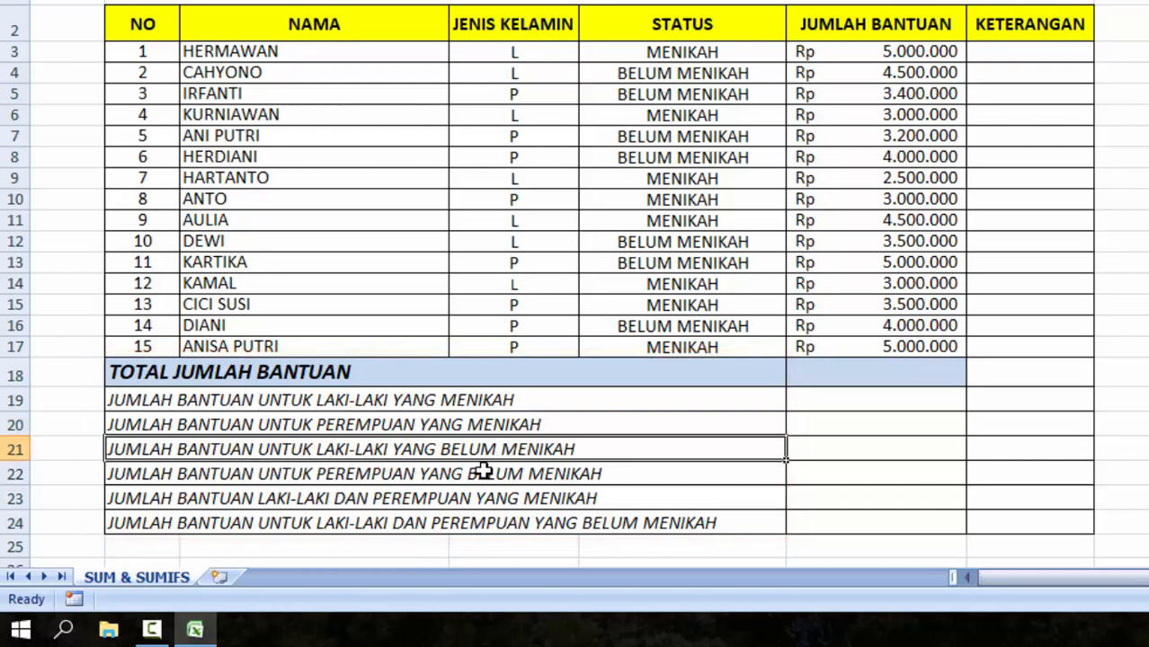
click(364, 479)
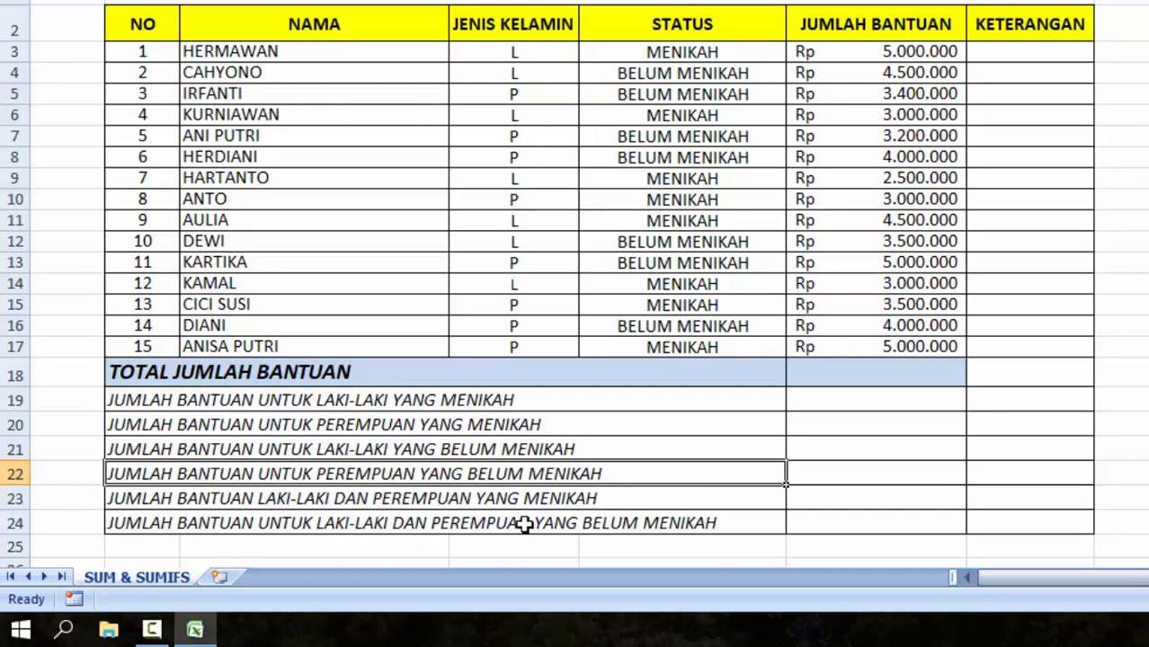
click(203, 524)
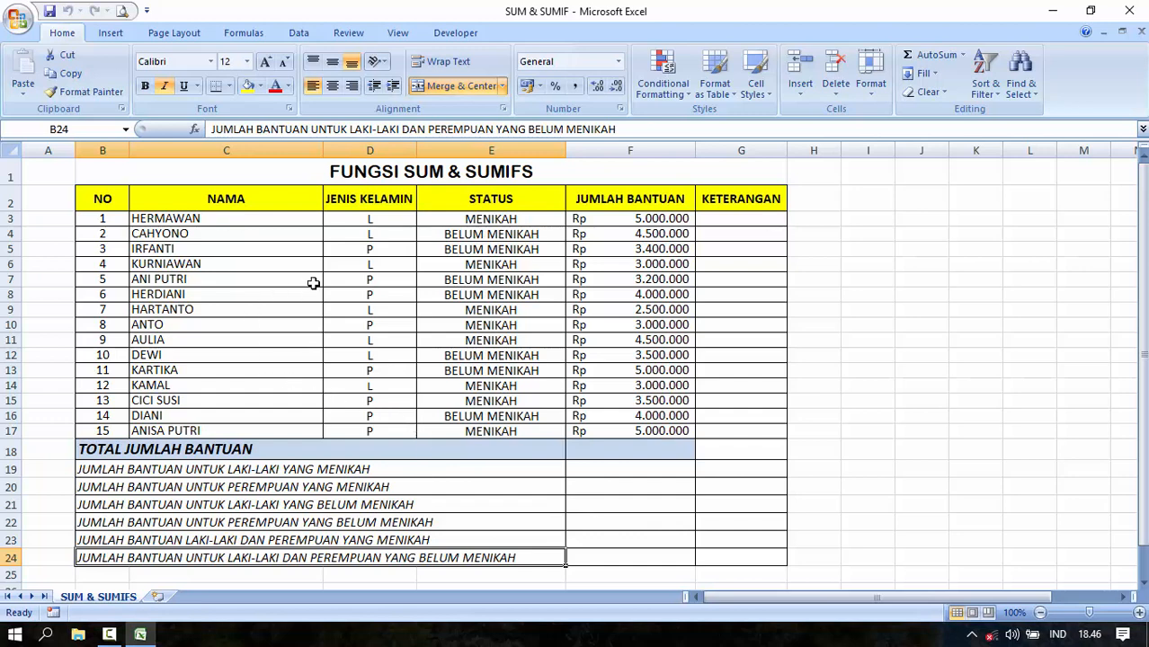
click(369, 261)
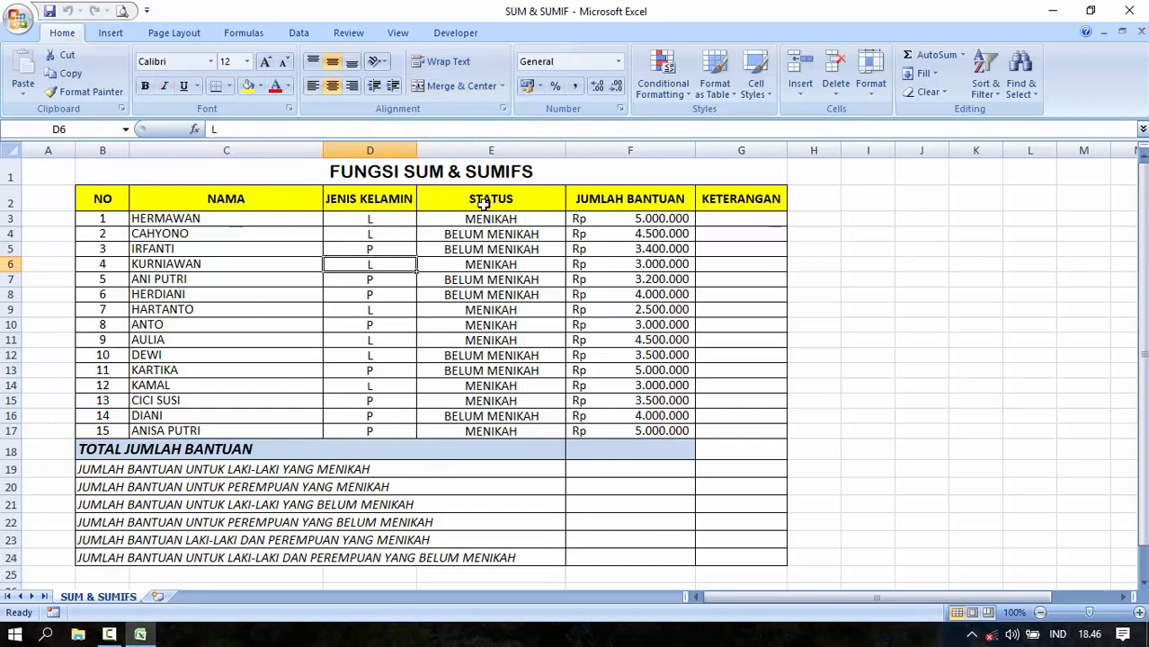
click(492, 207)
click(491, 223)
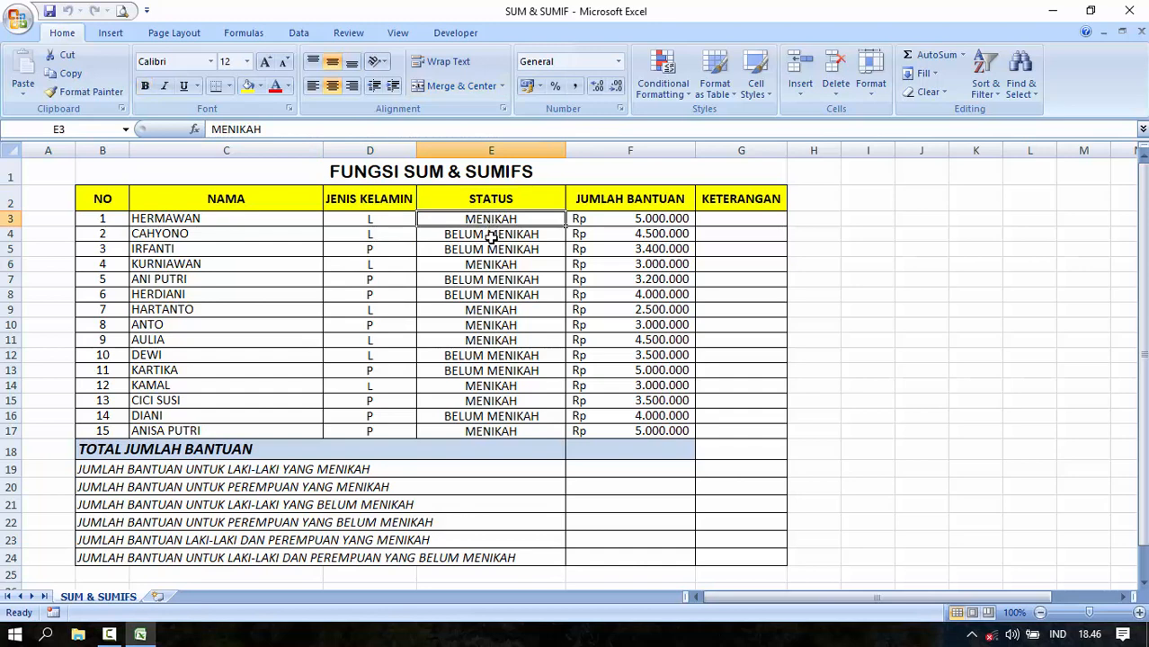
click(491, 249)
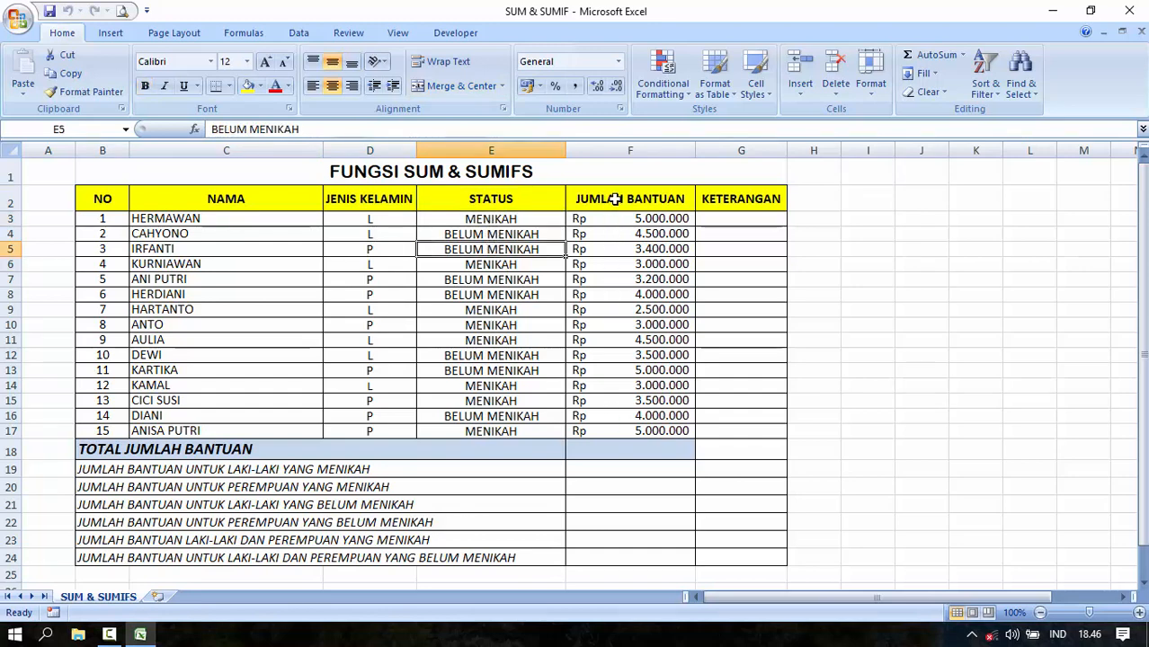
click(657, 220)
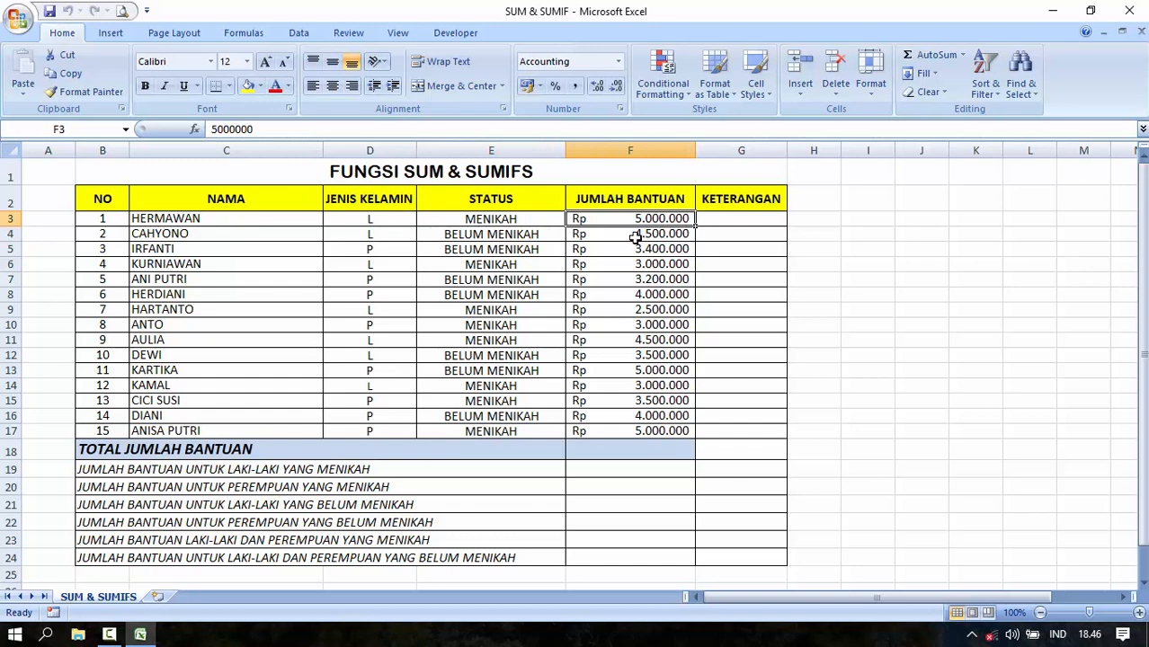
click(634, 237)
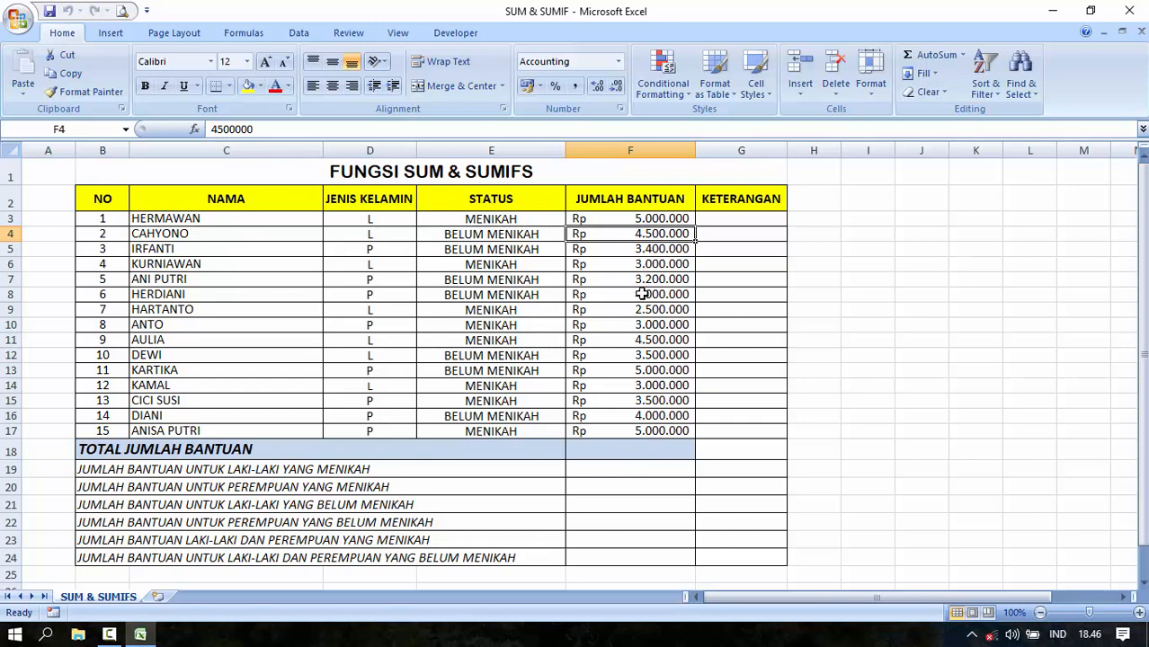
Total the JUMLAH BANTUAN amounts in F3:F17 into F18 with AutoSum
click(611, 443)
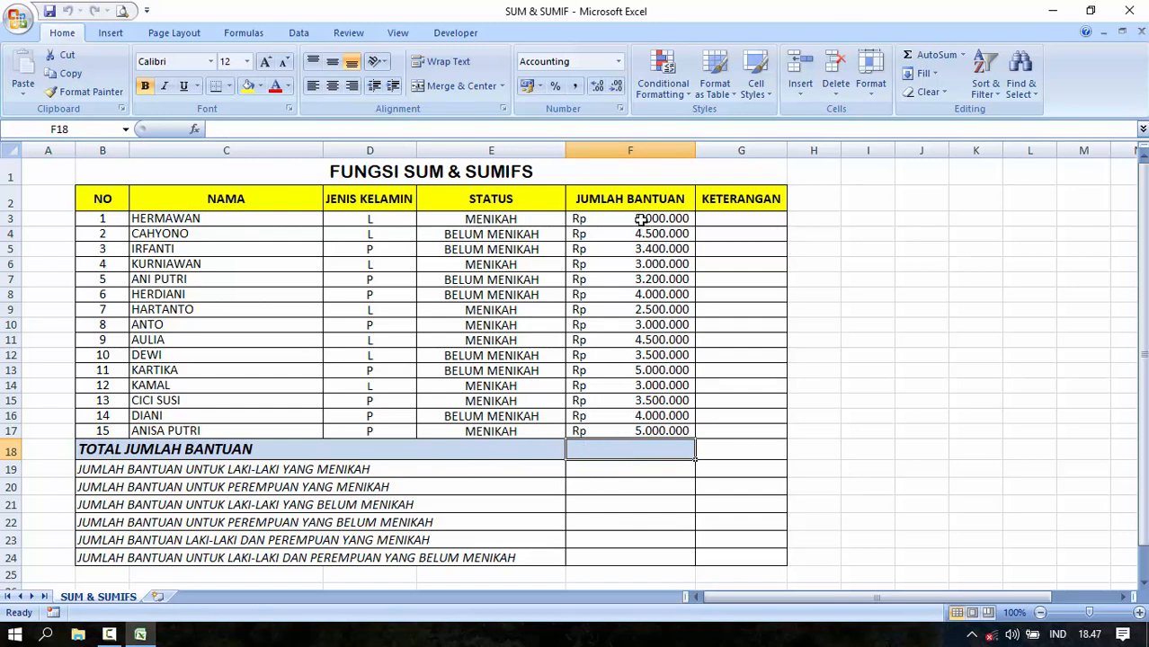
drag(640, 218, 662, 432)
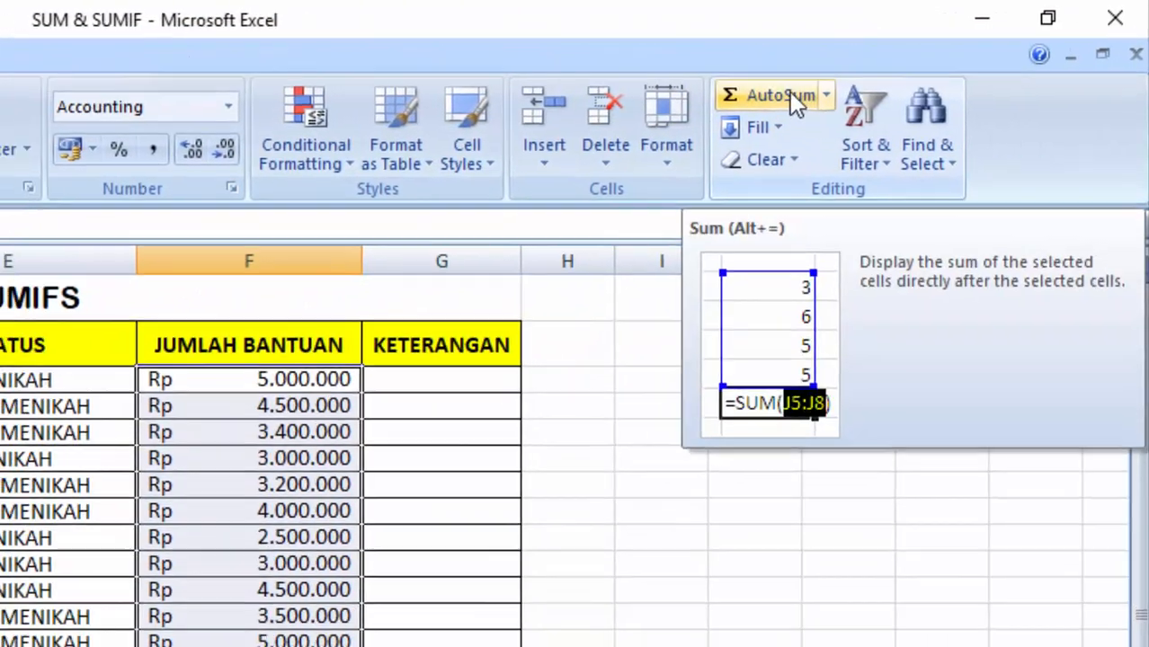
click(789, 100)
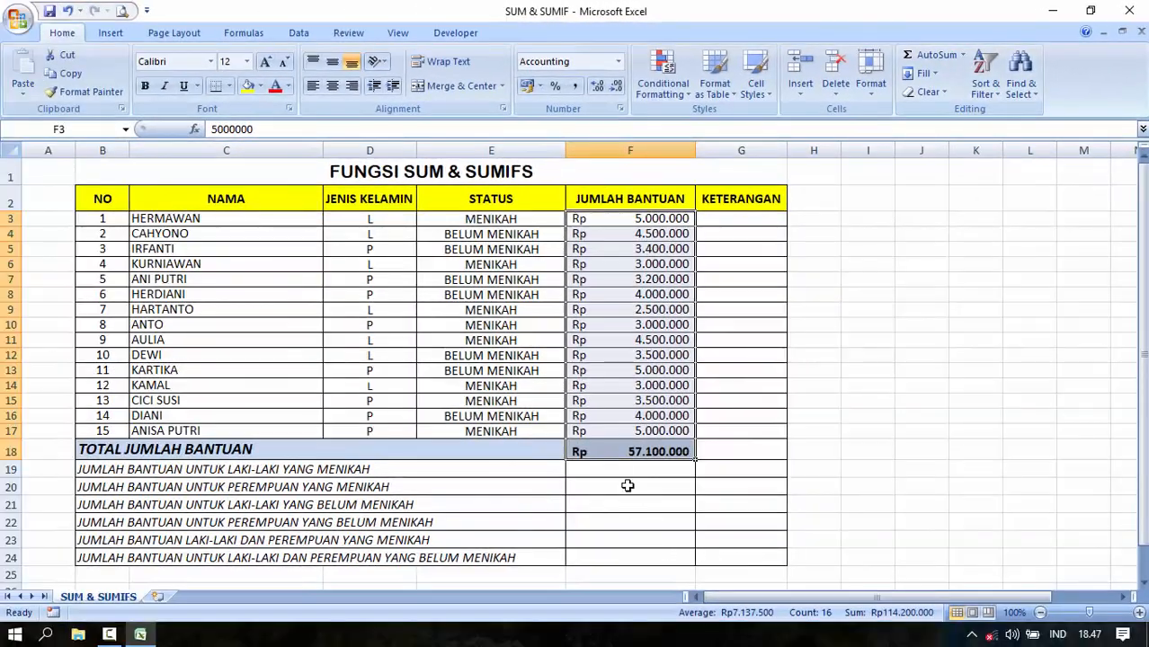
click(609, 467)
Enter the formula =SUM(F3:F17) in F18 as the TOTAL JUMLAH BANTUAN, replacing the existing entry
click(610, 453)
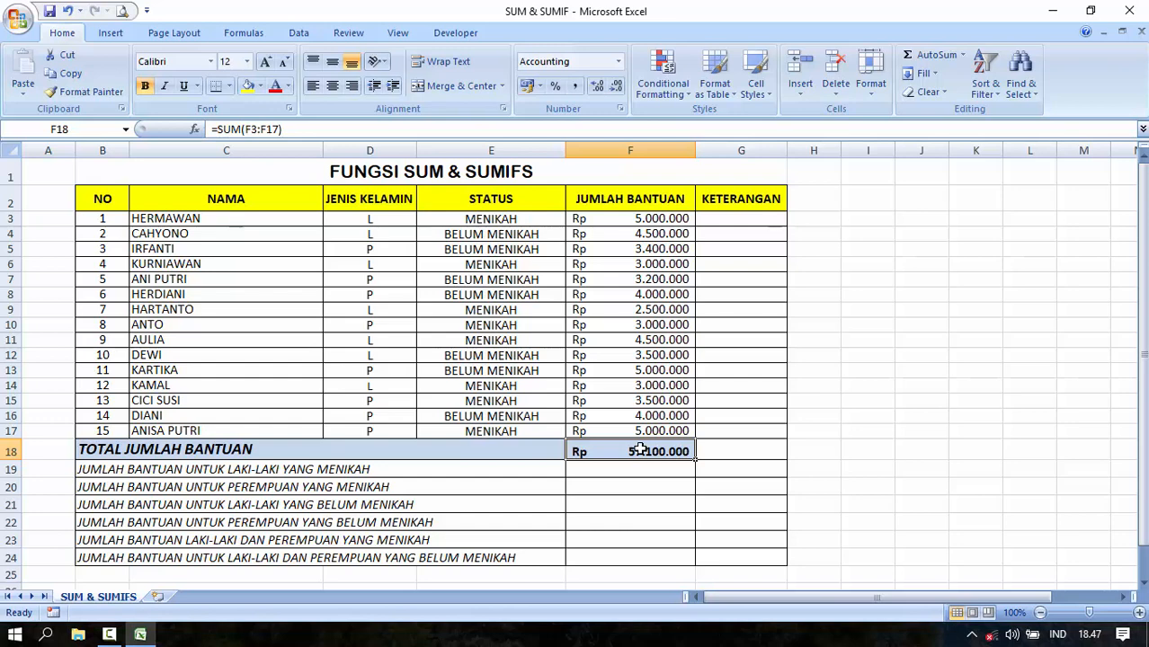
text(=)
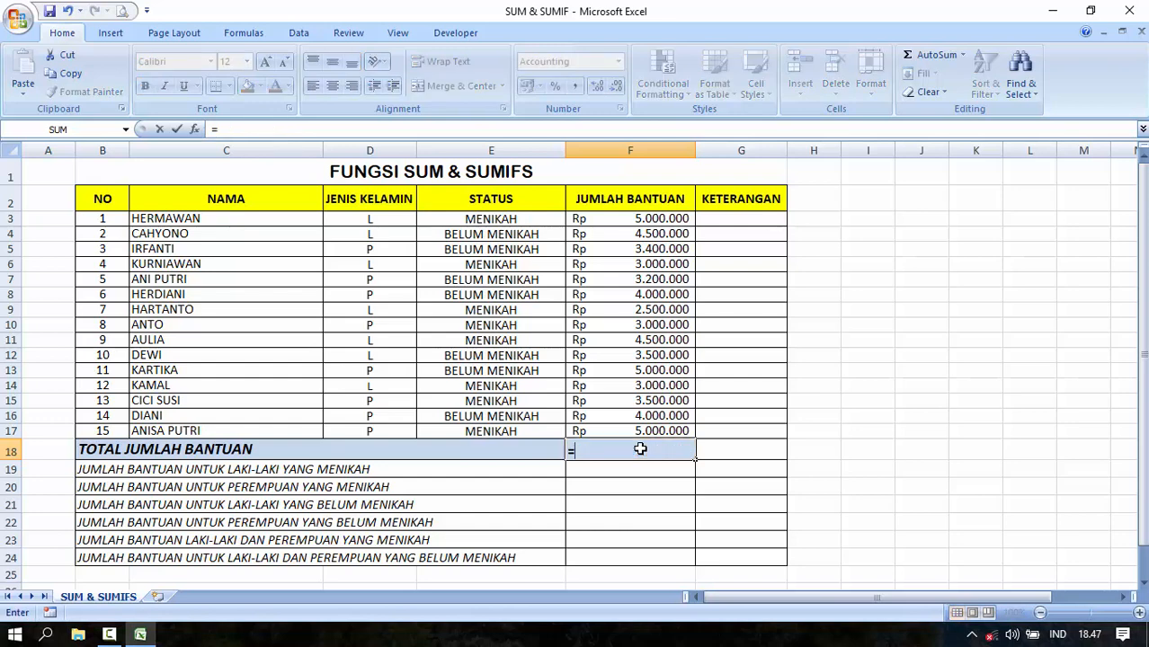
text(SUM)
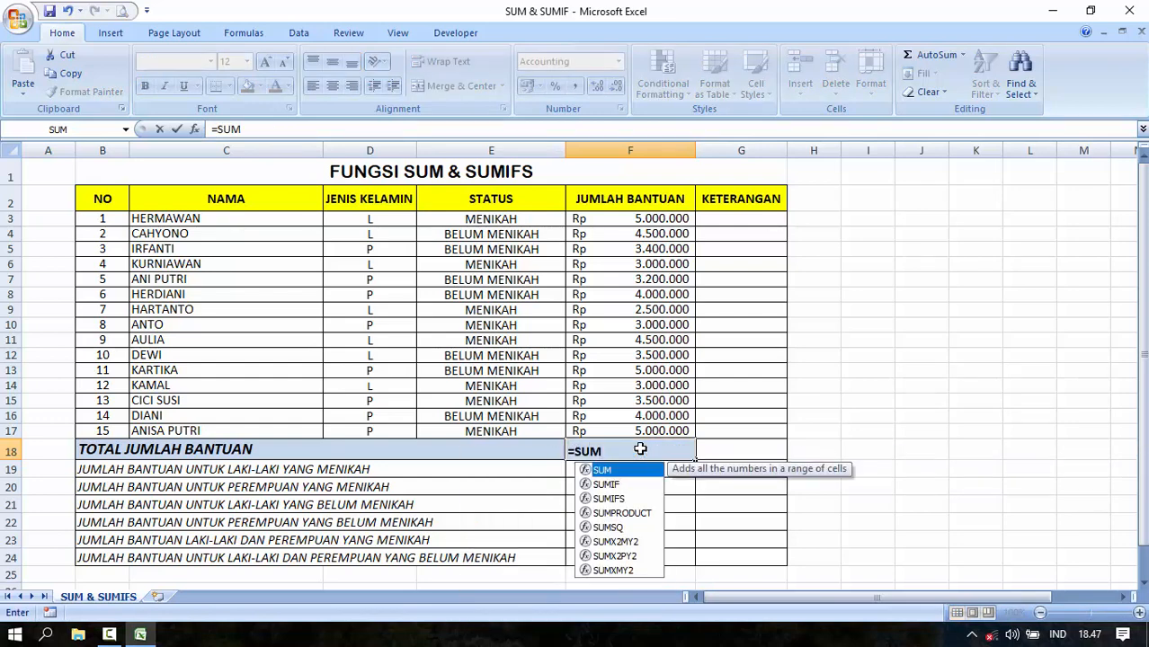
text(()
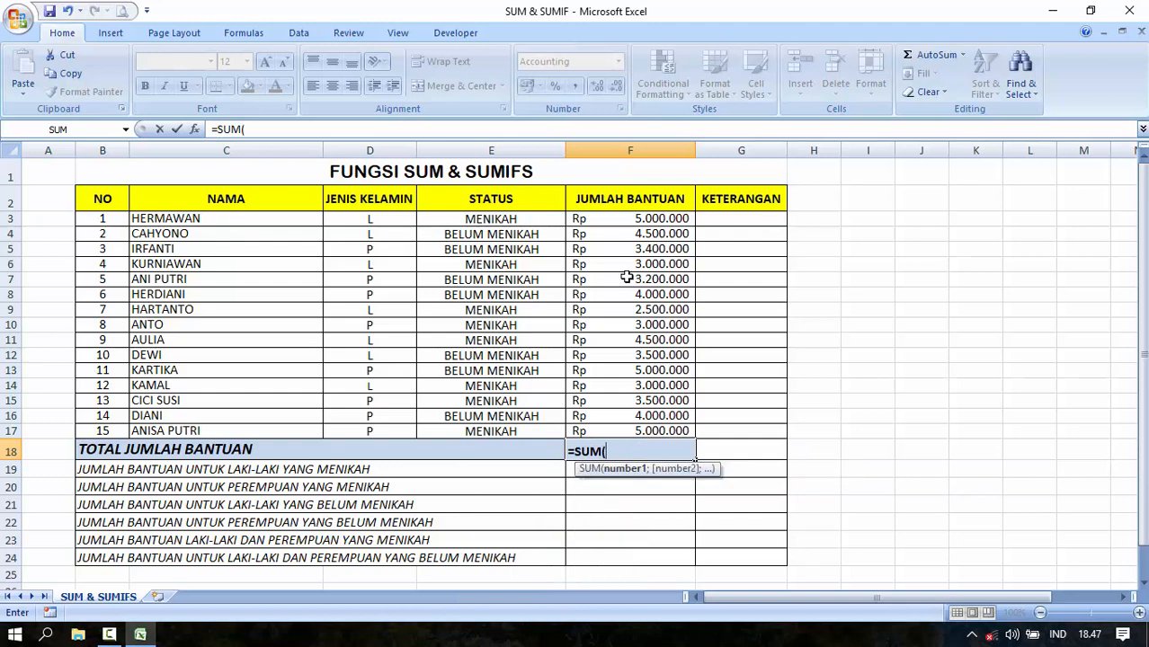
drag(618, 226, 615, 430)
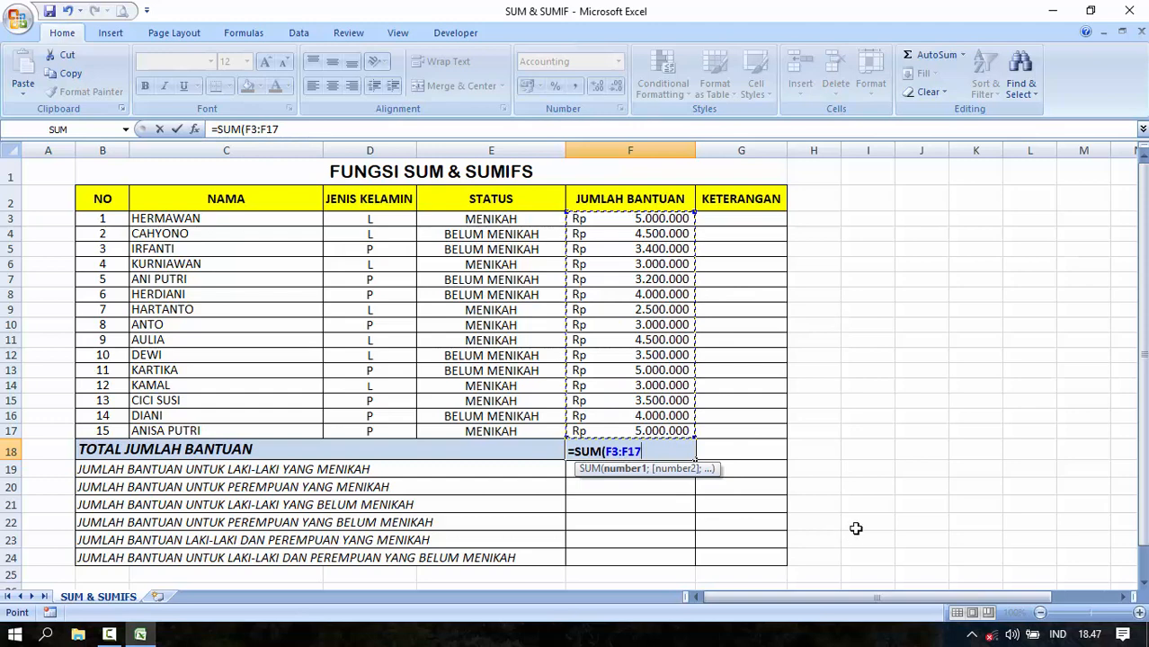
text())
key(Return)
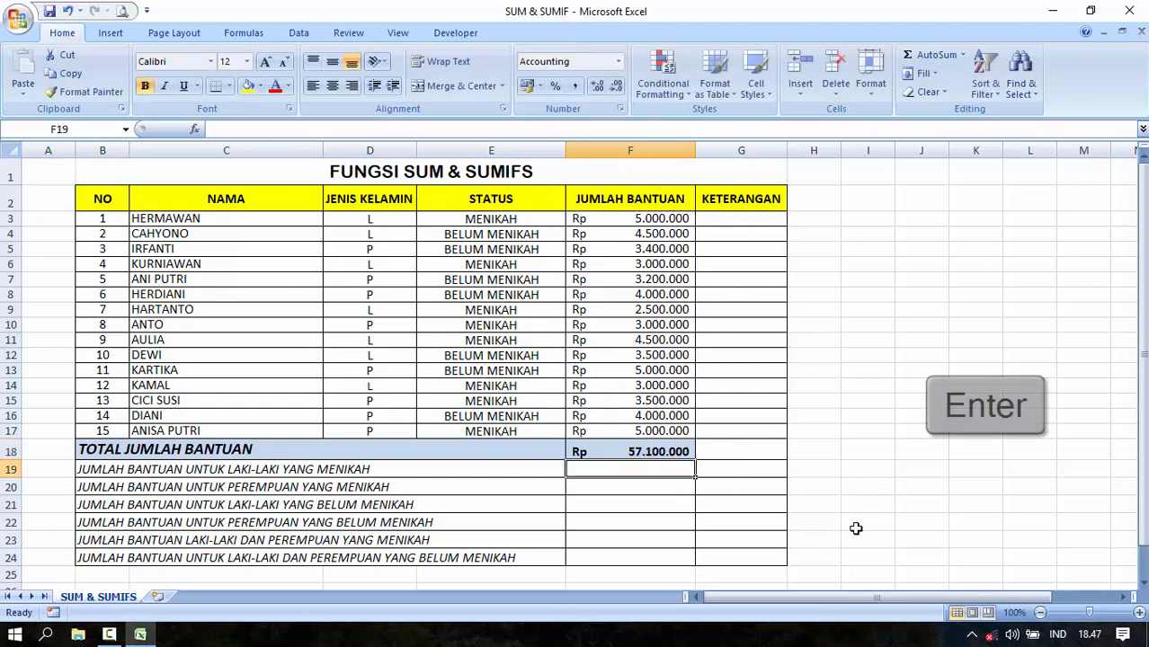
click(652, 455)
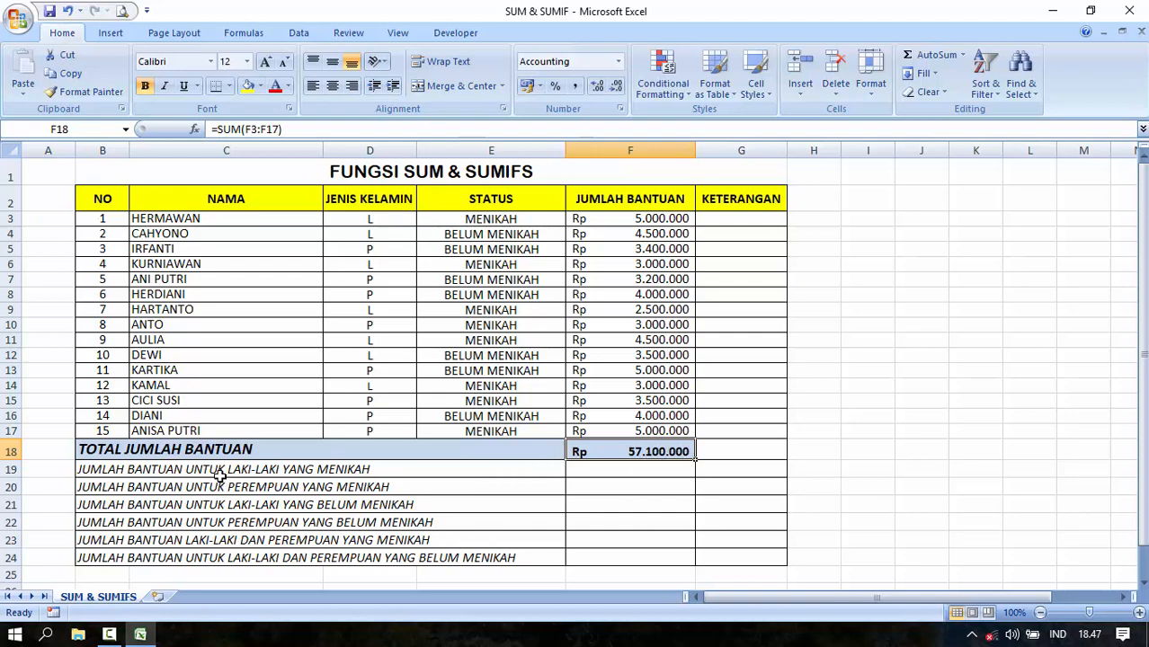
Start a SUMIFS formula in F19 for JUMLAH BANTUAN UNTUK LAKI-LAKI YANG MENIKAH with F3:F17 as the sum range
scroll(218, 476, down, 1)
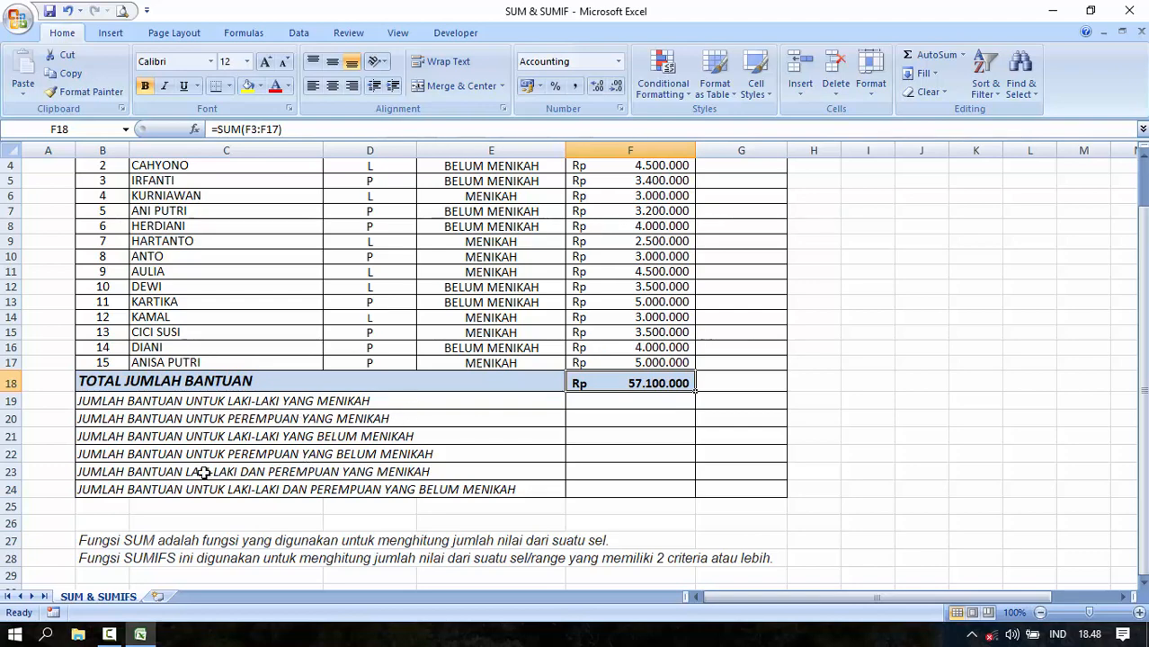
scroll(370, 419, up, 1)
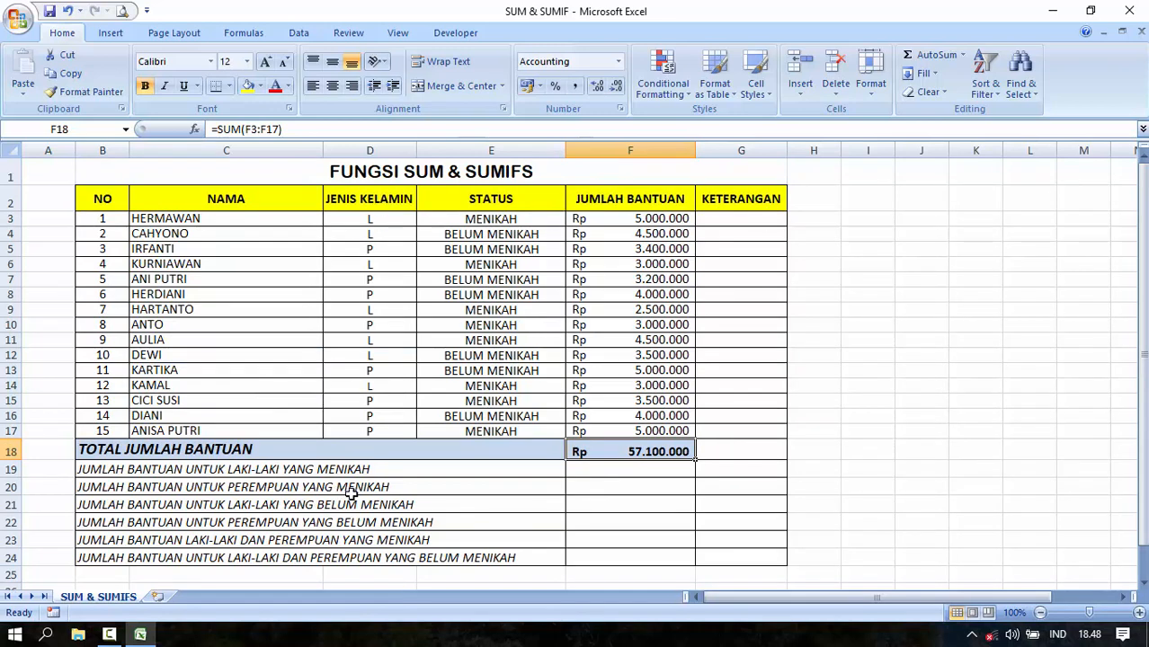
click(503, 223)
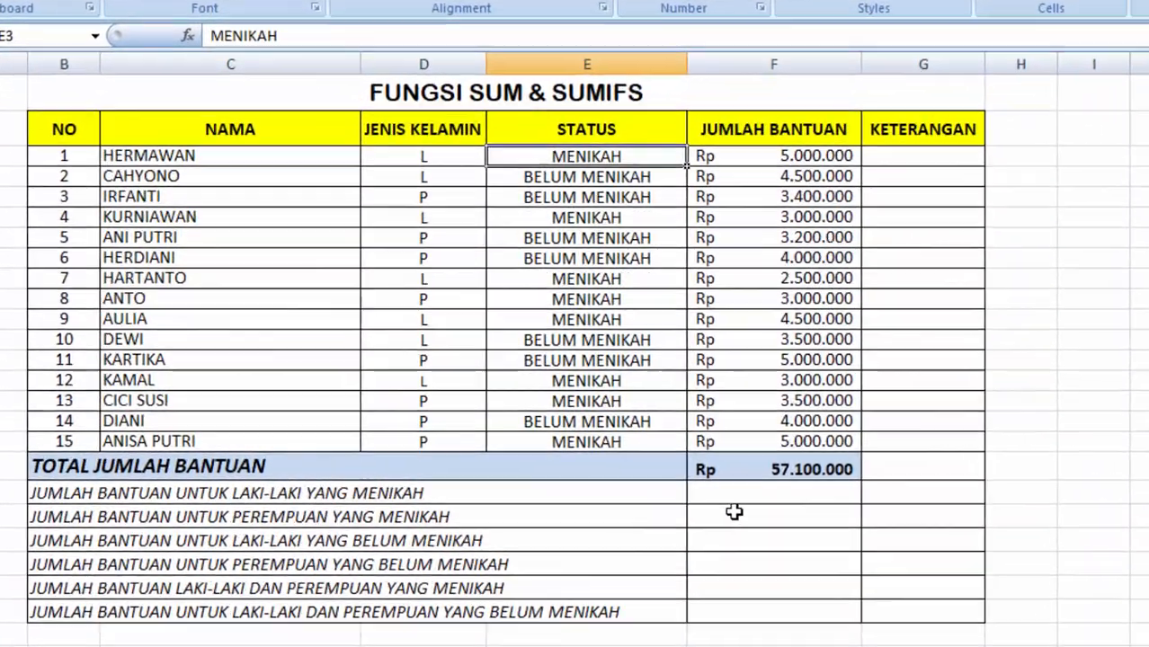
click(594, 470)
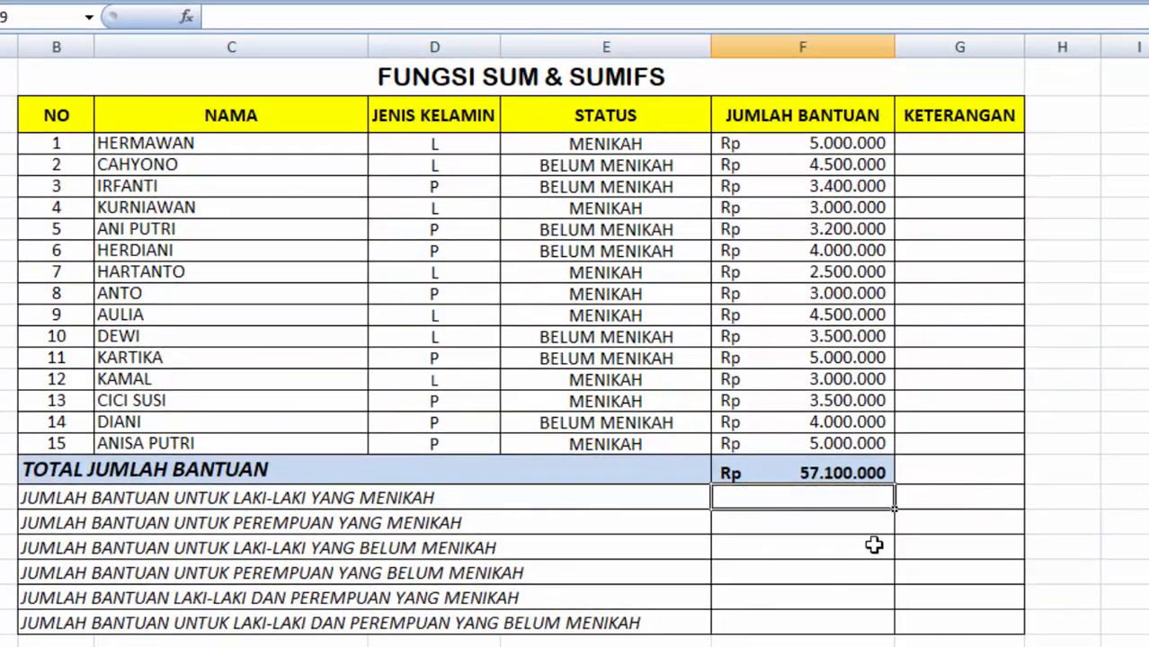
text(=)
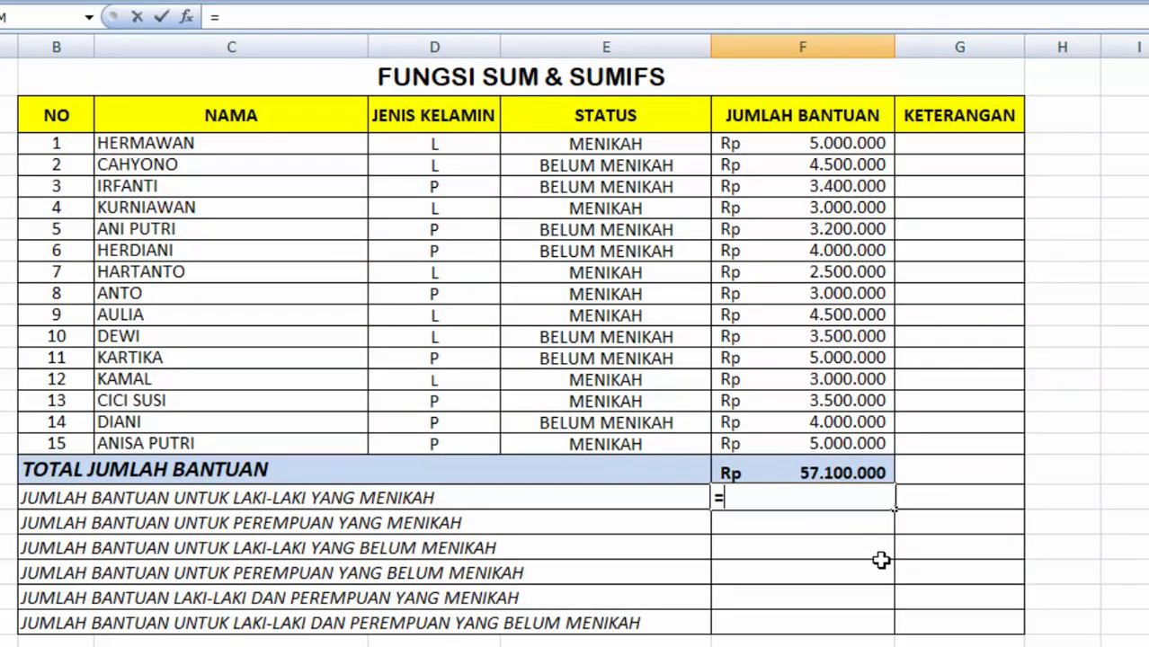
text(SUM)
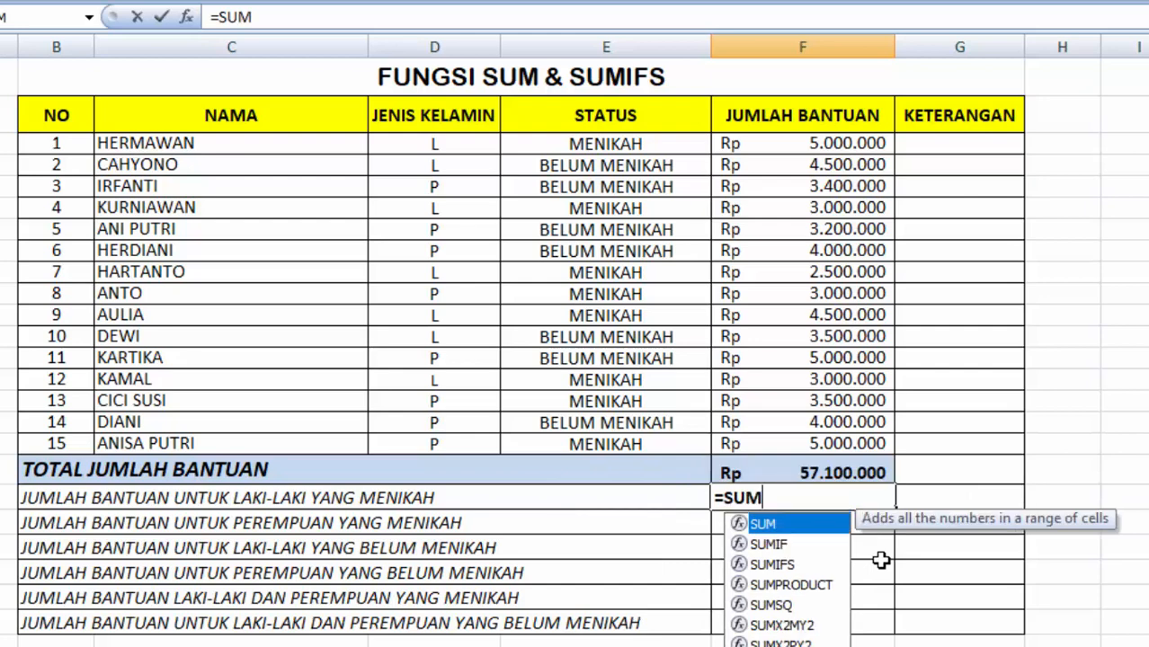
text(IFS)
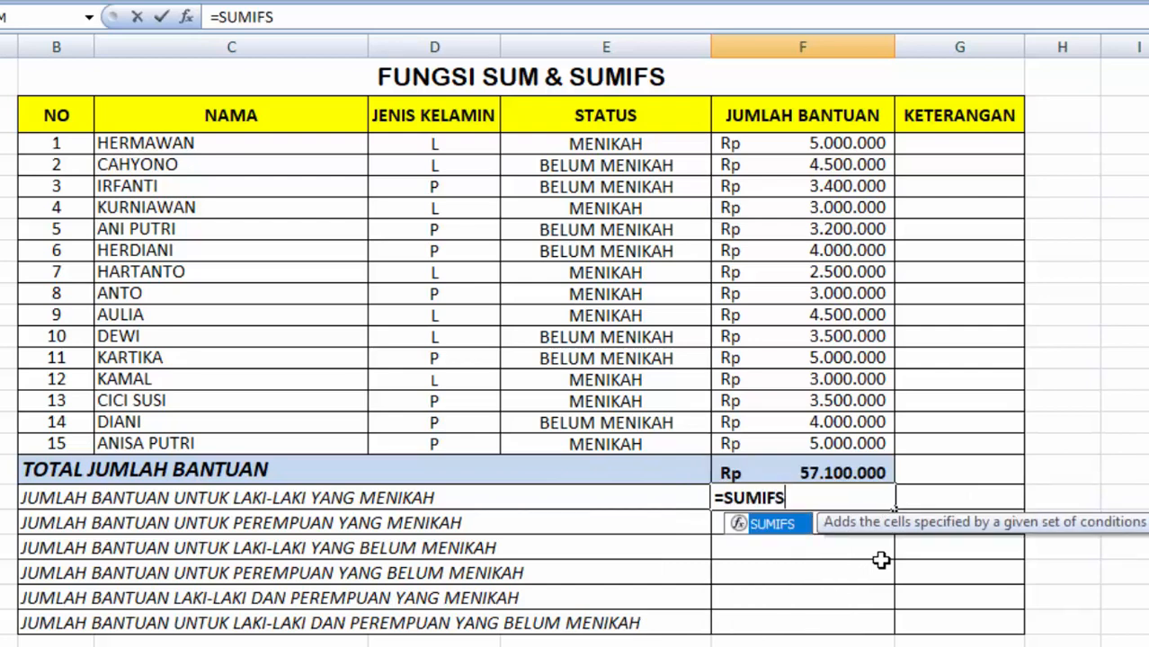
double_click(771, 523)
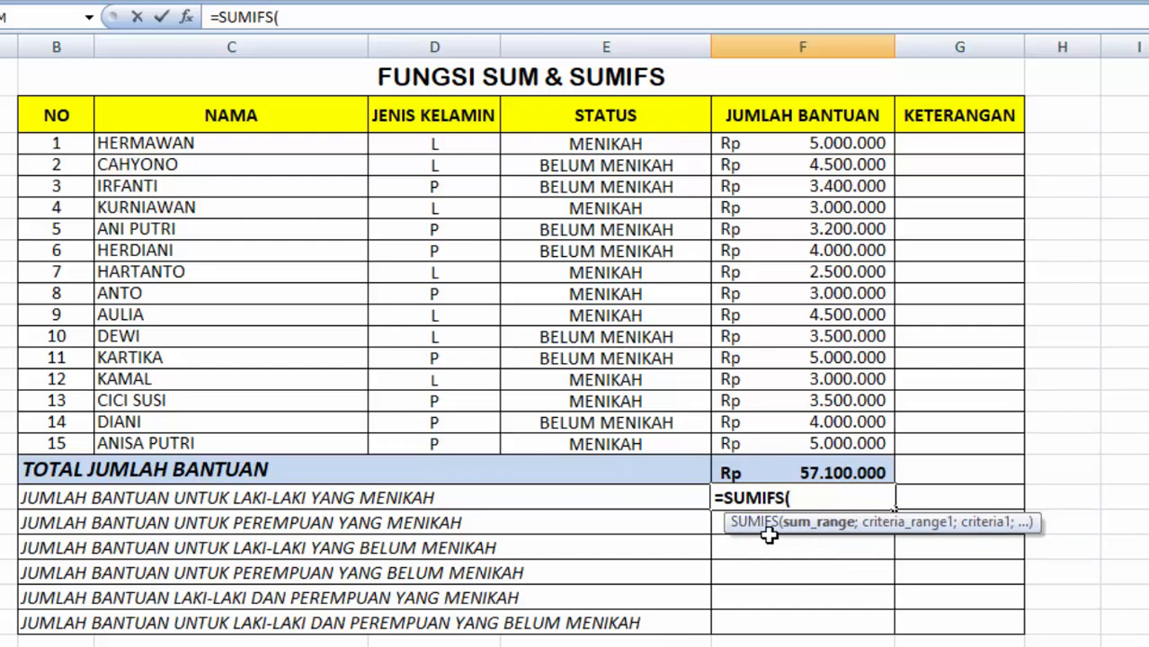
click(759, 145)
drag(758, 144, 787, 445)
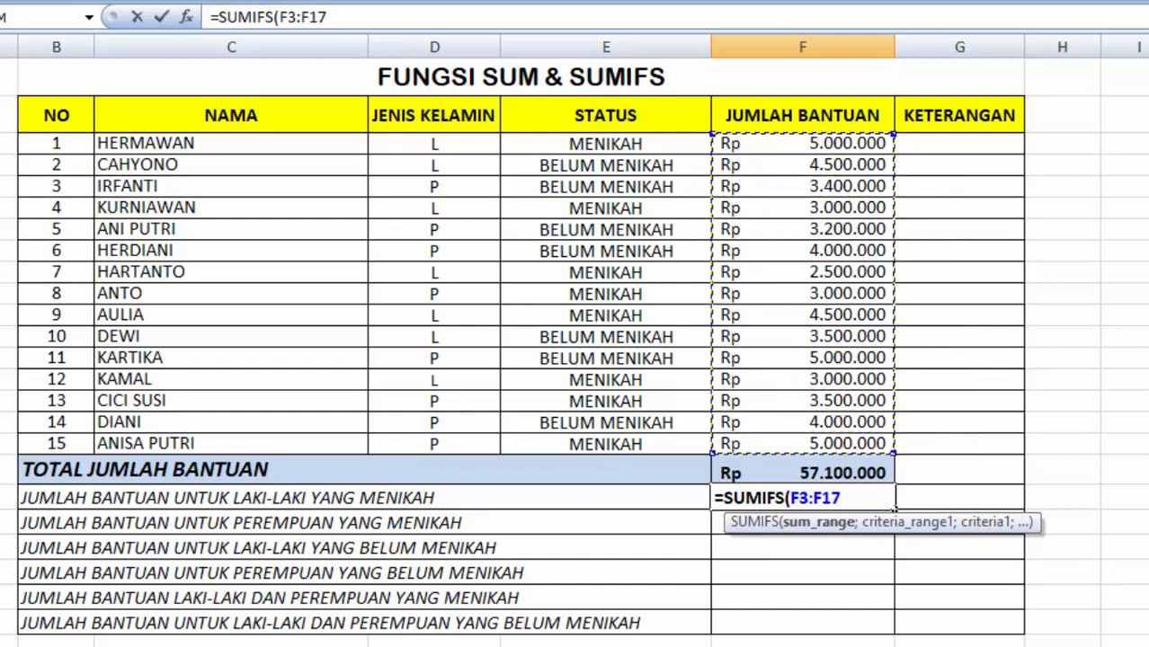
text(;)
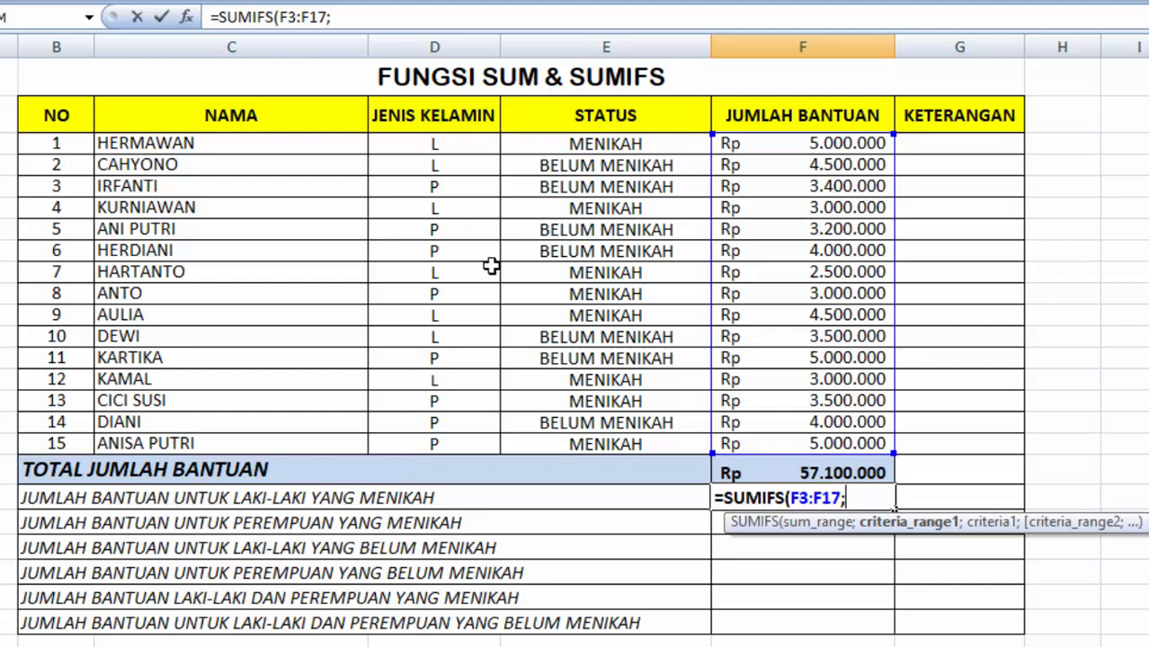
Add the JENIS KELAMIN condition to the F19 formula, with criteria range D3:D17 and criterion D3
click(458, 141)
drag(458, 141, 498, 440)
text(;)
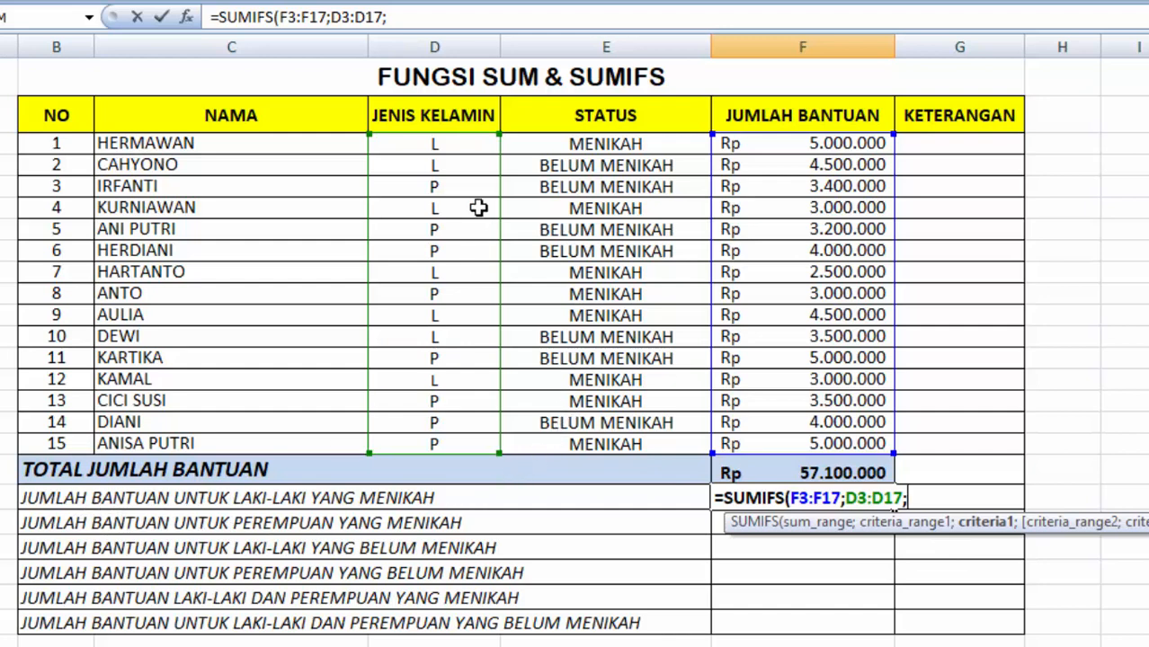
click(439, 147)
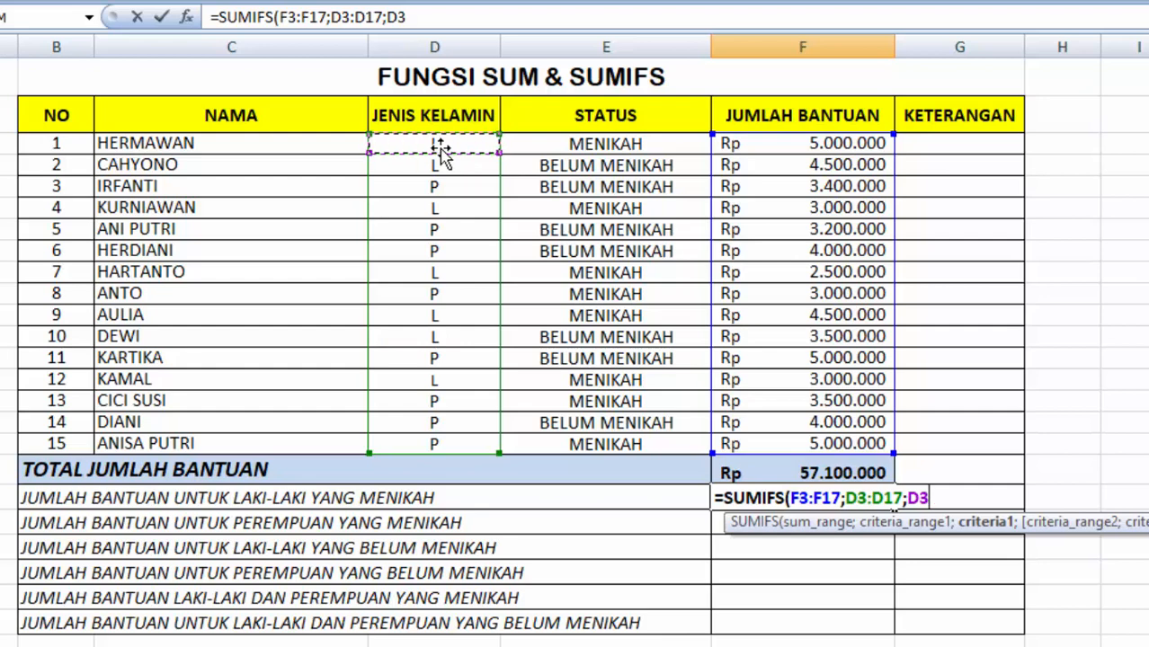
text(;)
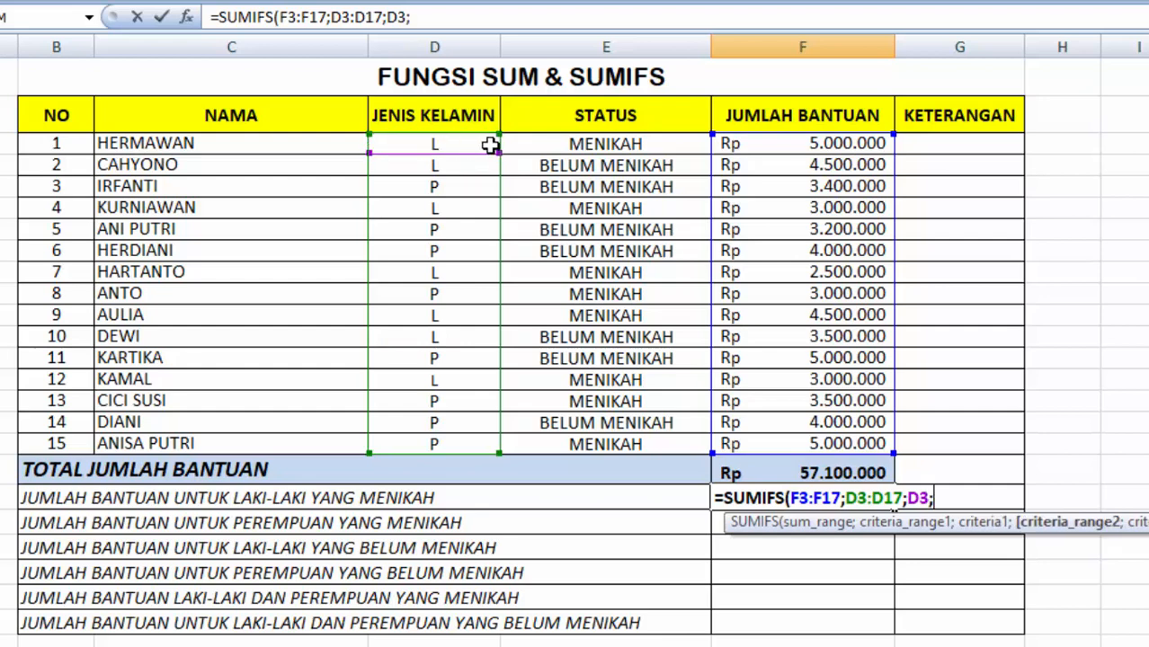
Complete the F19 formula with the STATUS condition, using criteria range E3:E17 and criterion E3
drag(599, 144, 625, 442)
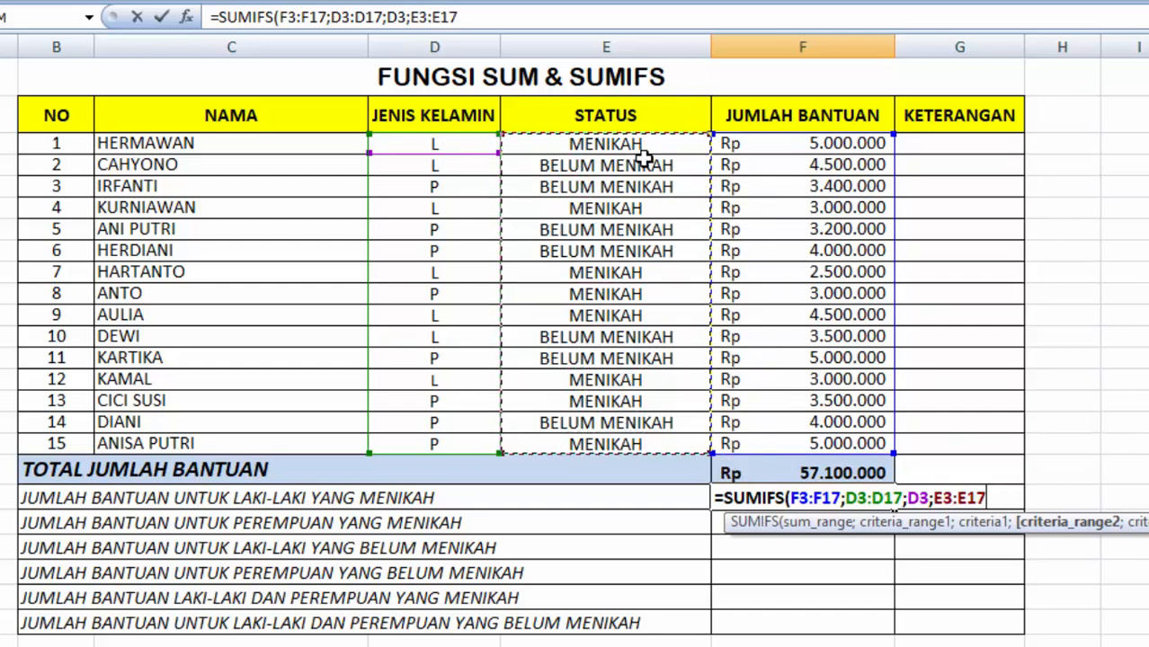
text(;)
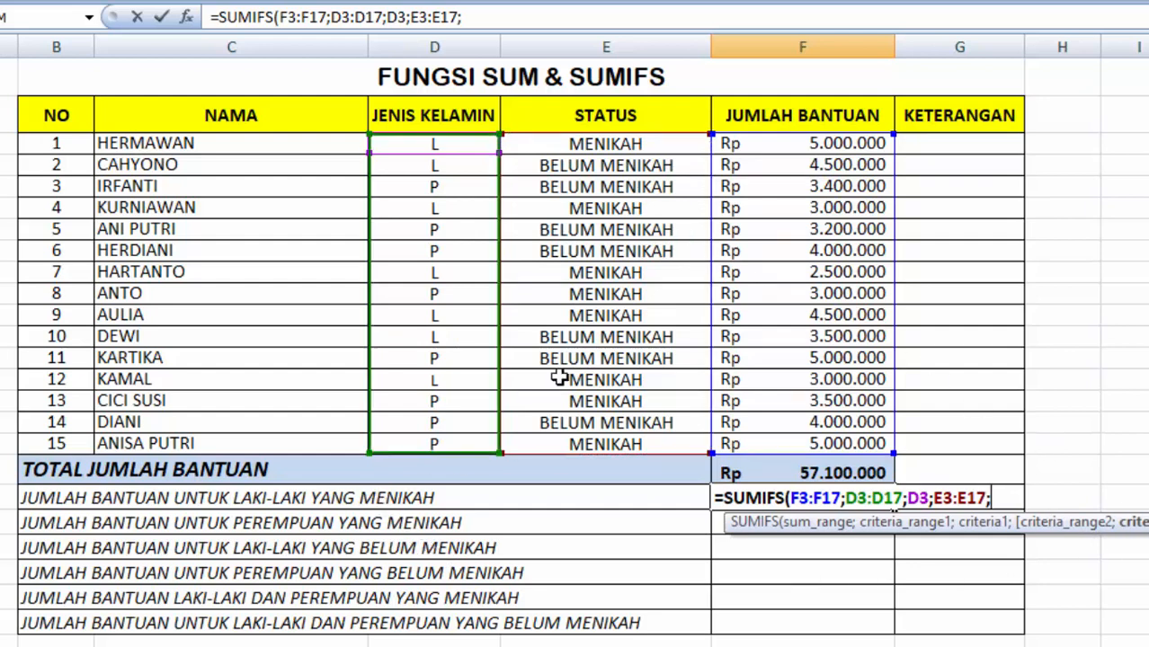
click(606, 143)
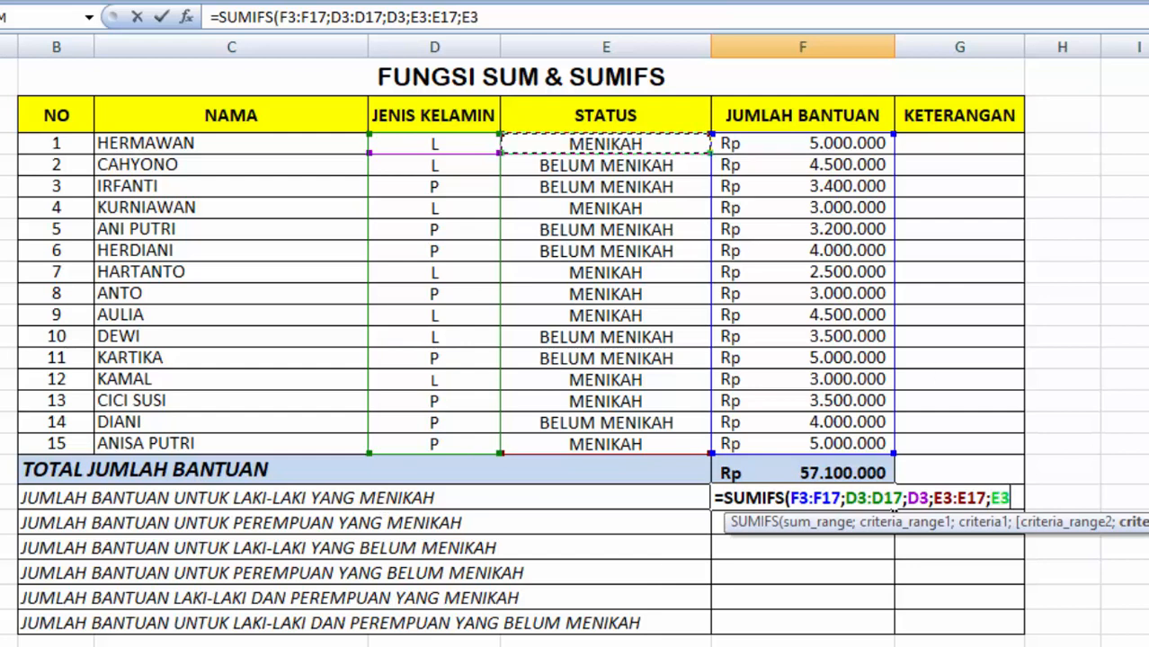
text())
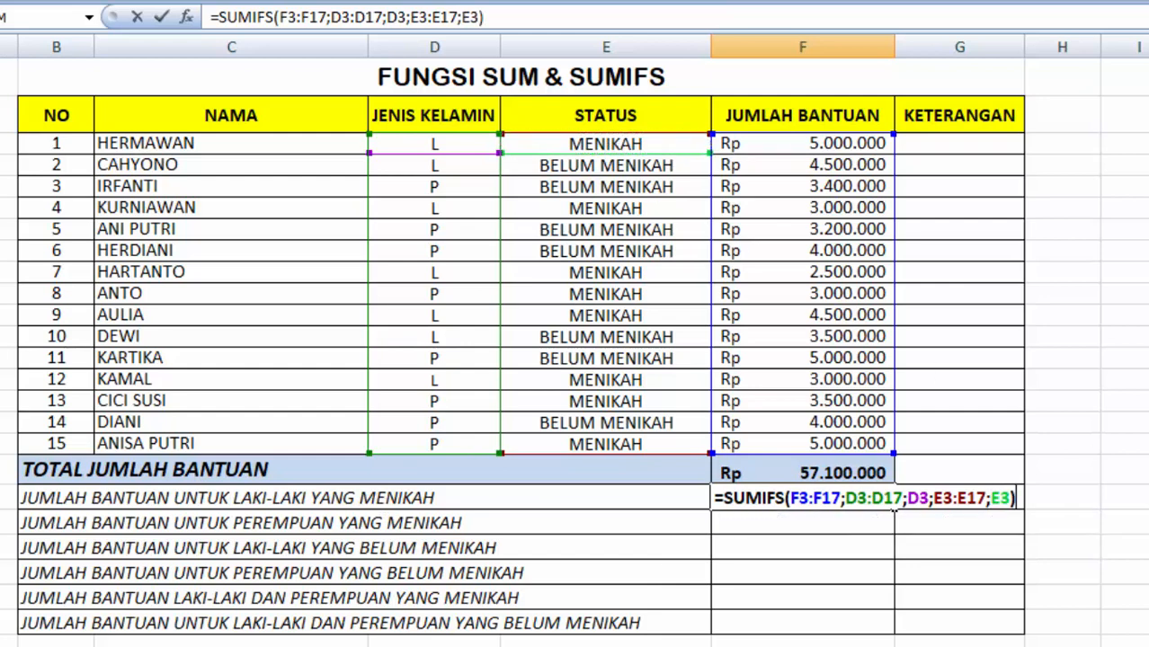
key(Return)
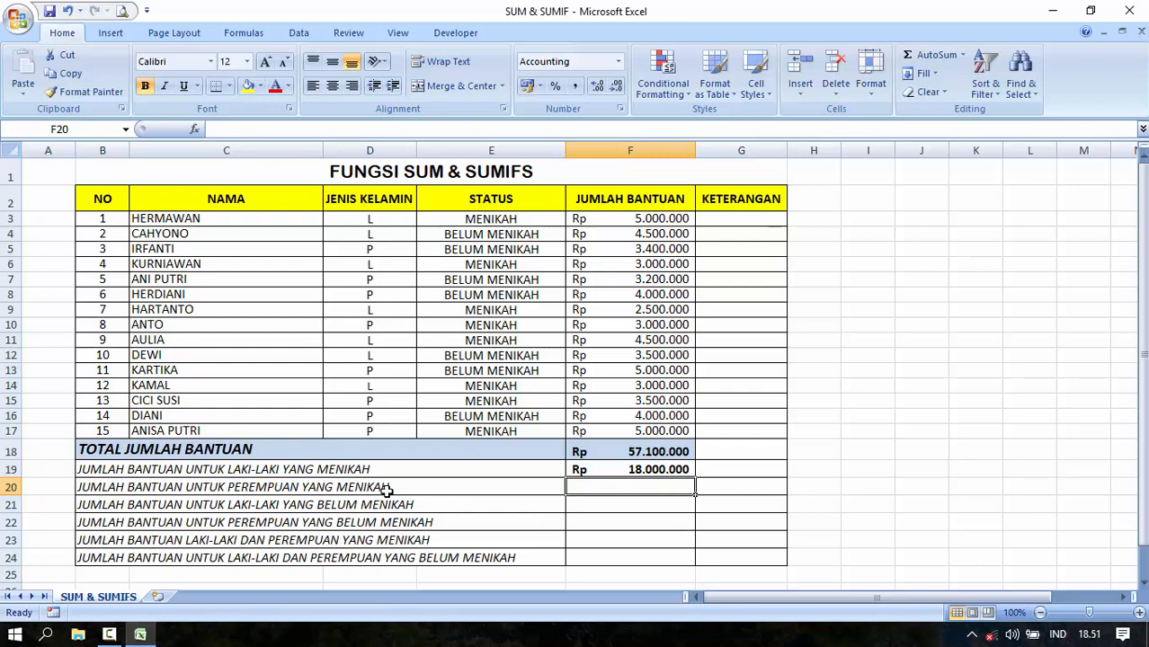
Start a SUMIFS formula in F20 for JUMLAH BANTUAN UNTUK PEREMPUAN YANG MENIKAH with F3:F17 as the sum range
click(262, 486)
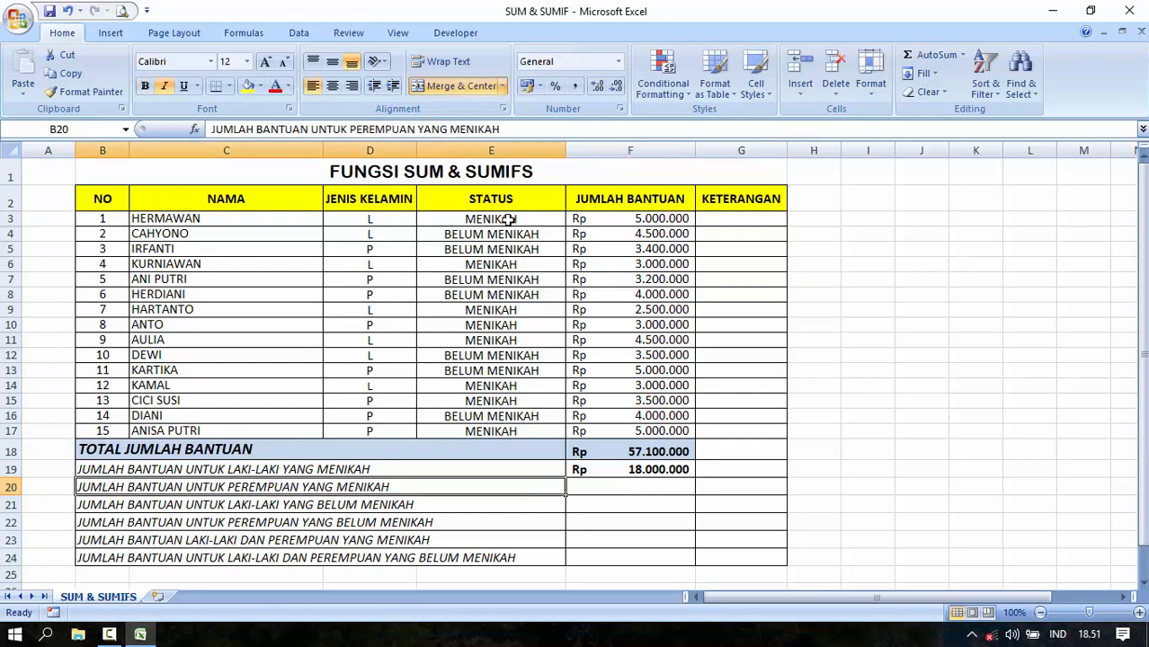
click(639, 486)
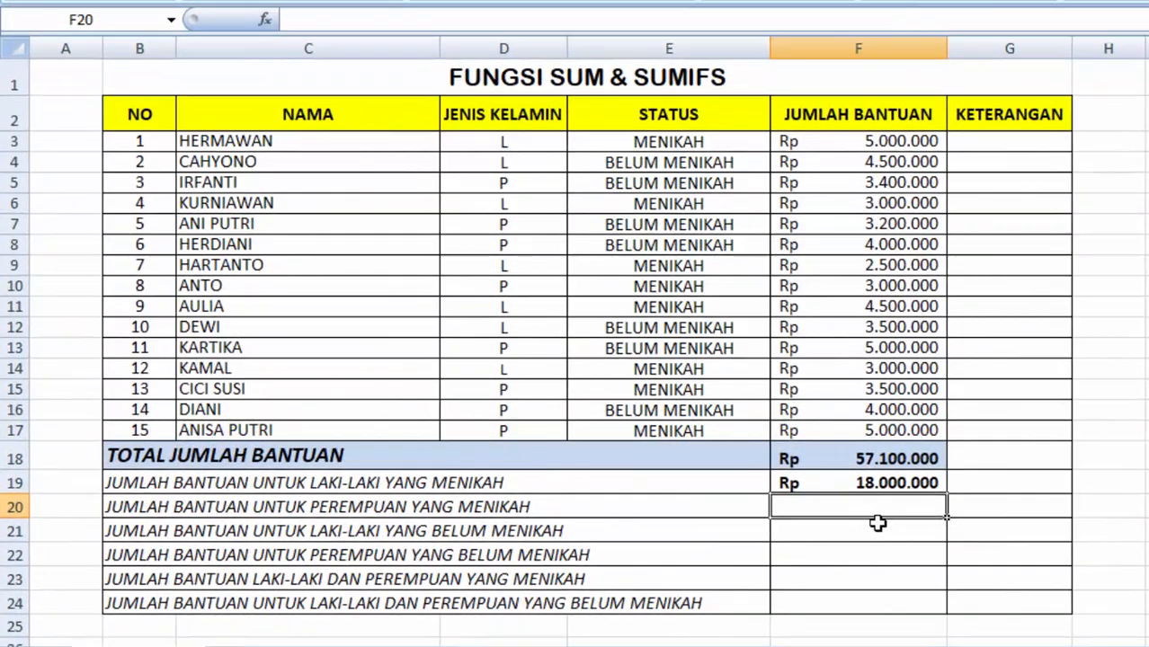
text(=)
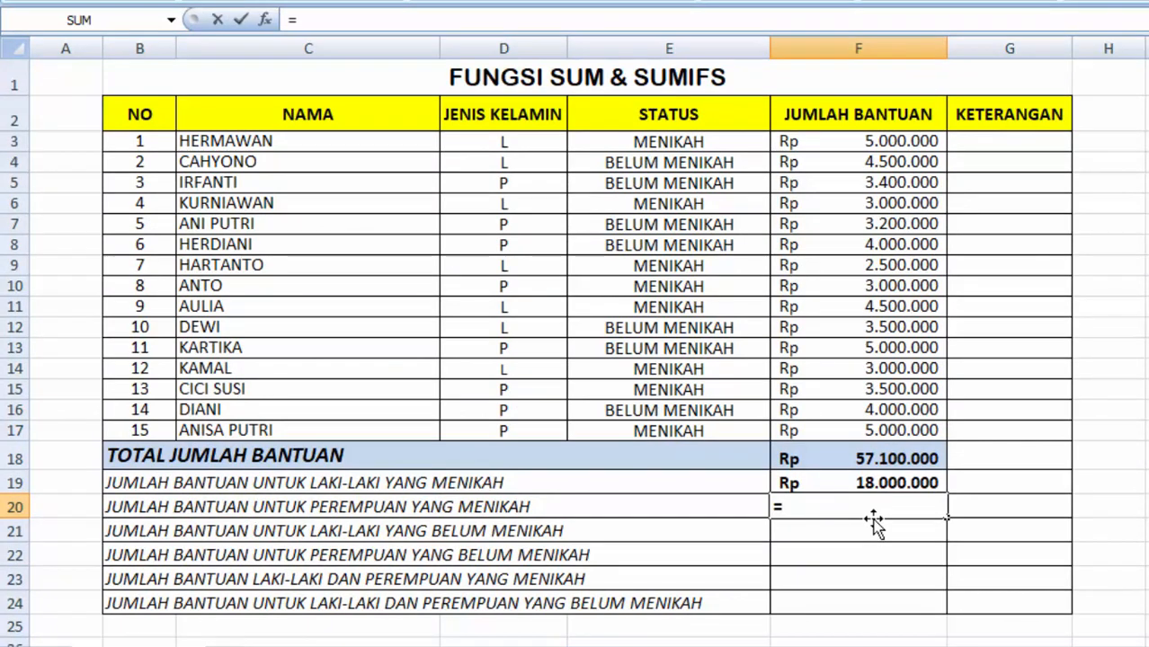
text(SUMI)
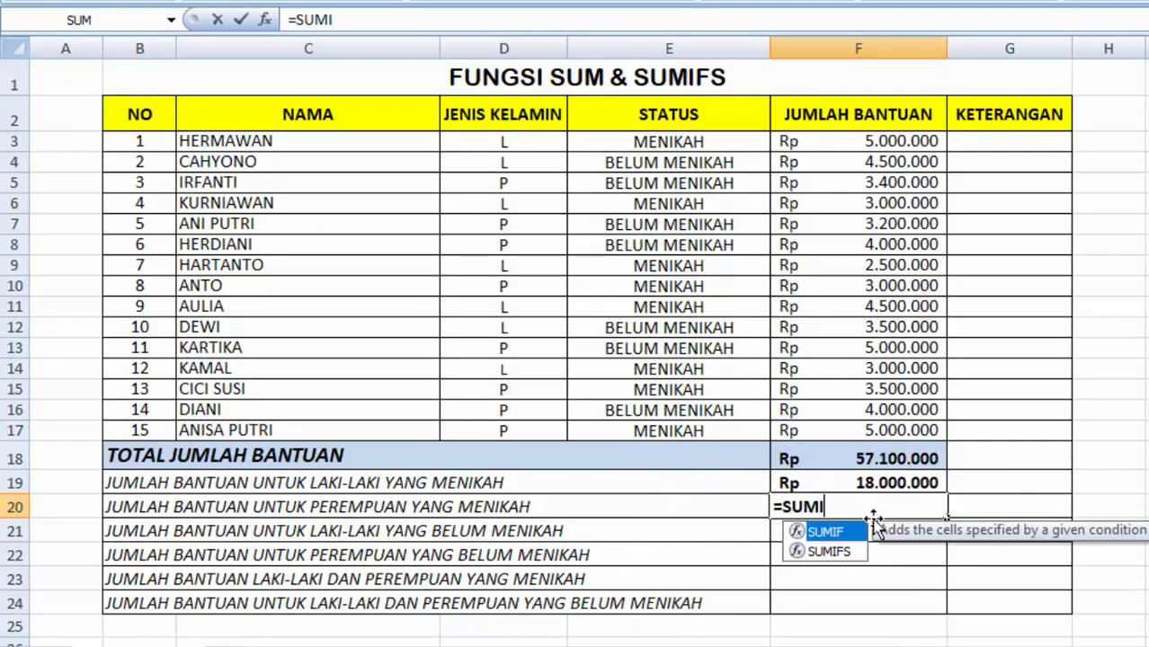
text(FS)
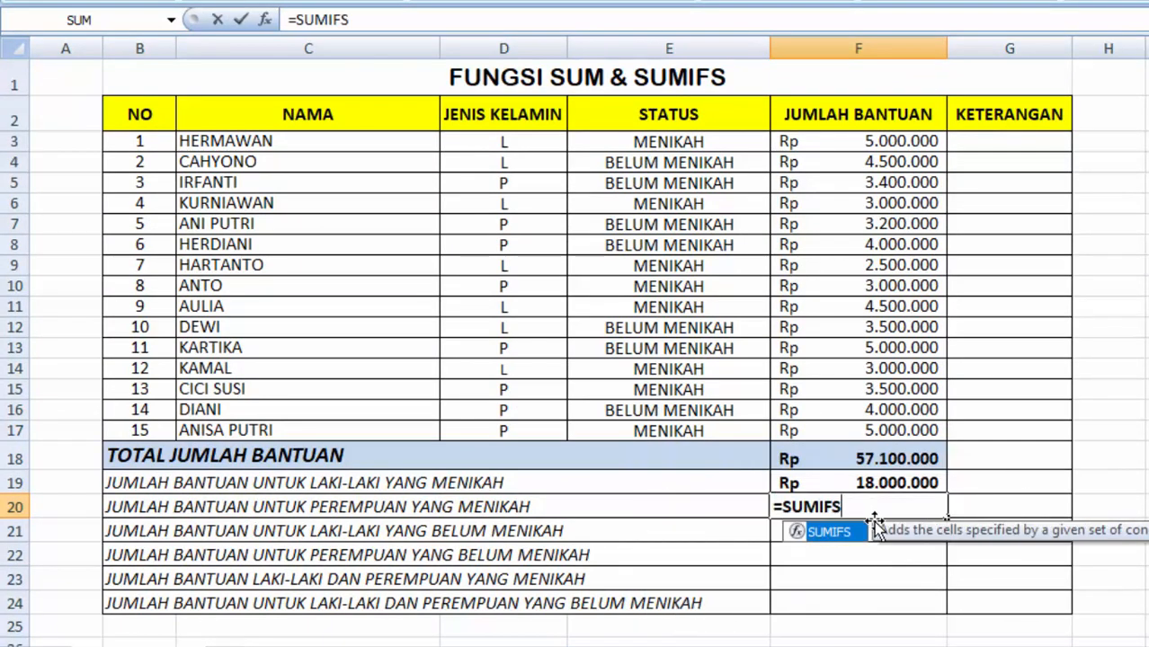
text(()
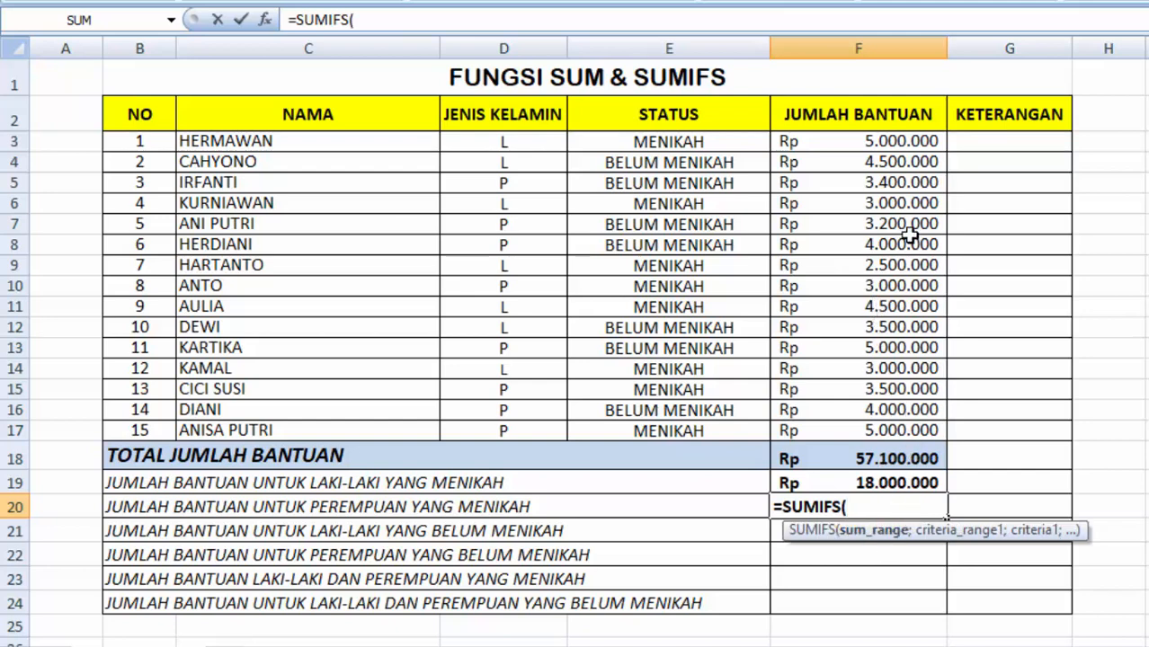
drag(870, 142, 876, 424)
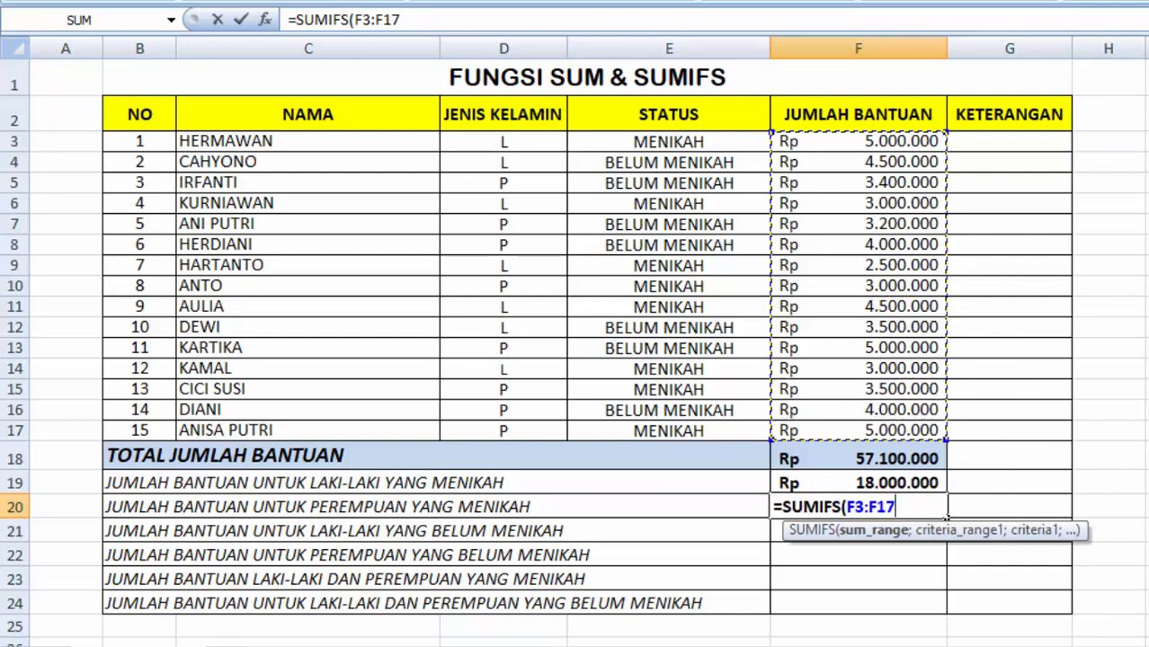
text(;)
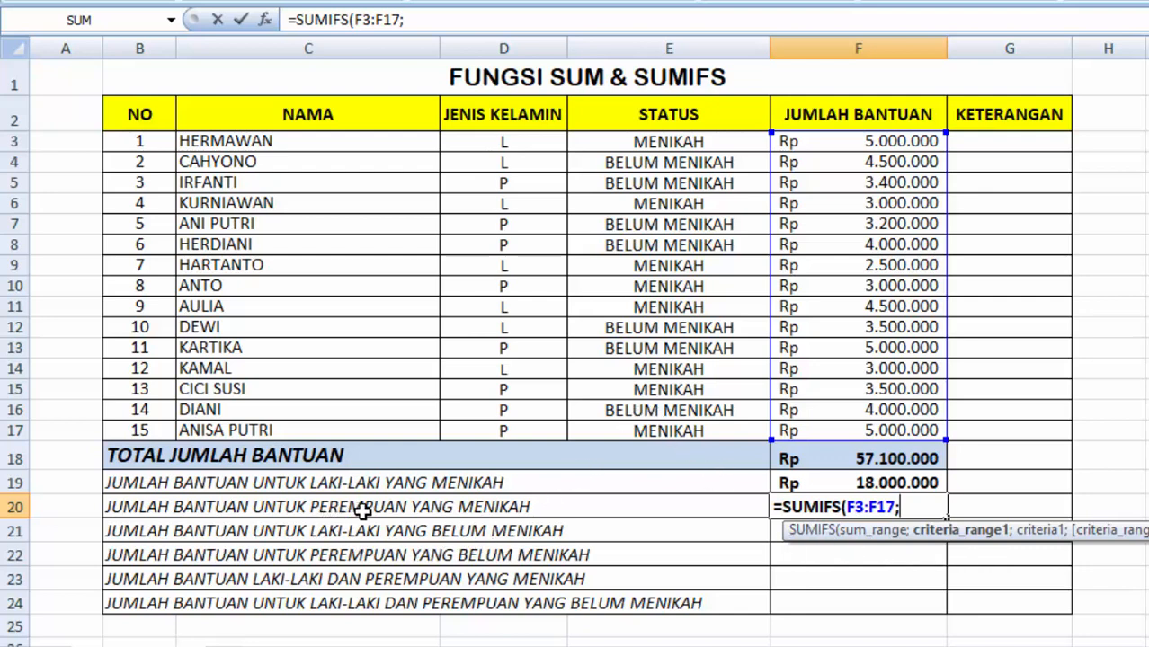
Add the JENIS KELAMIN condition to the F20 formula, with criteria range D3:D17 and criterion D5
drag(503, 142, 513, 406)
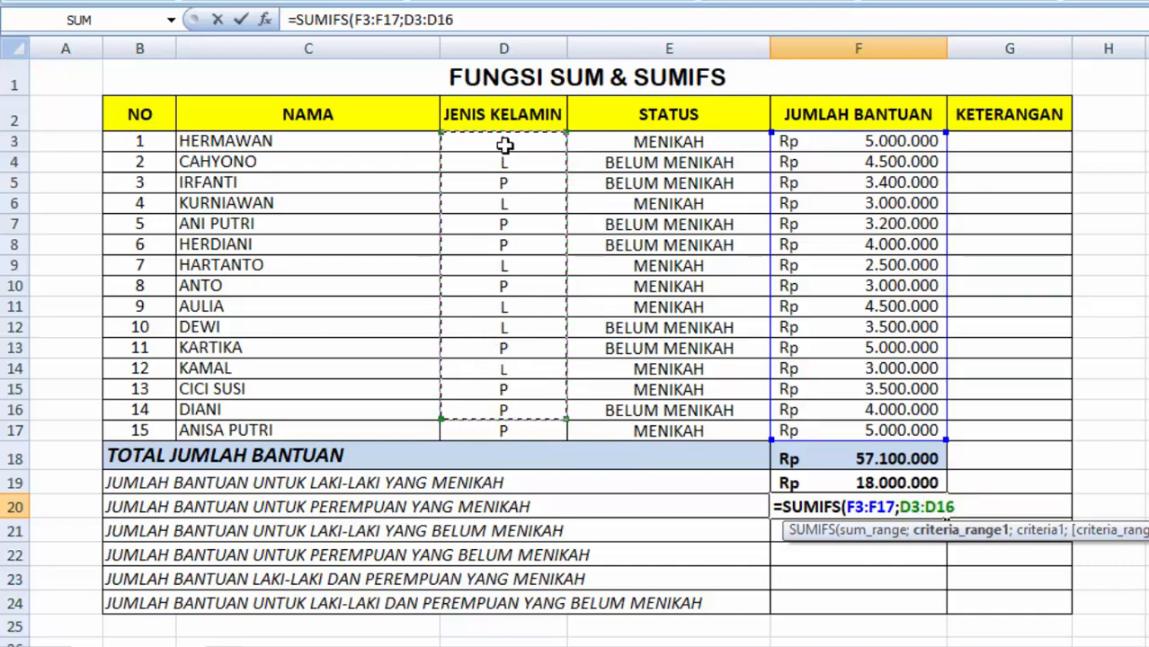
drag(504, 146, 504, 439)
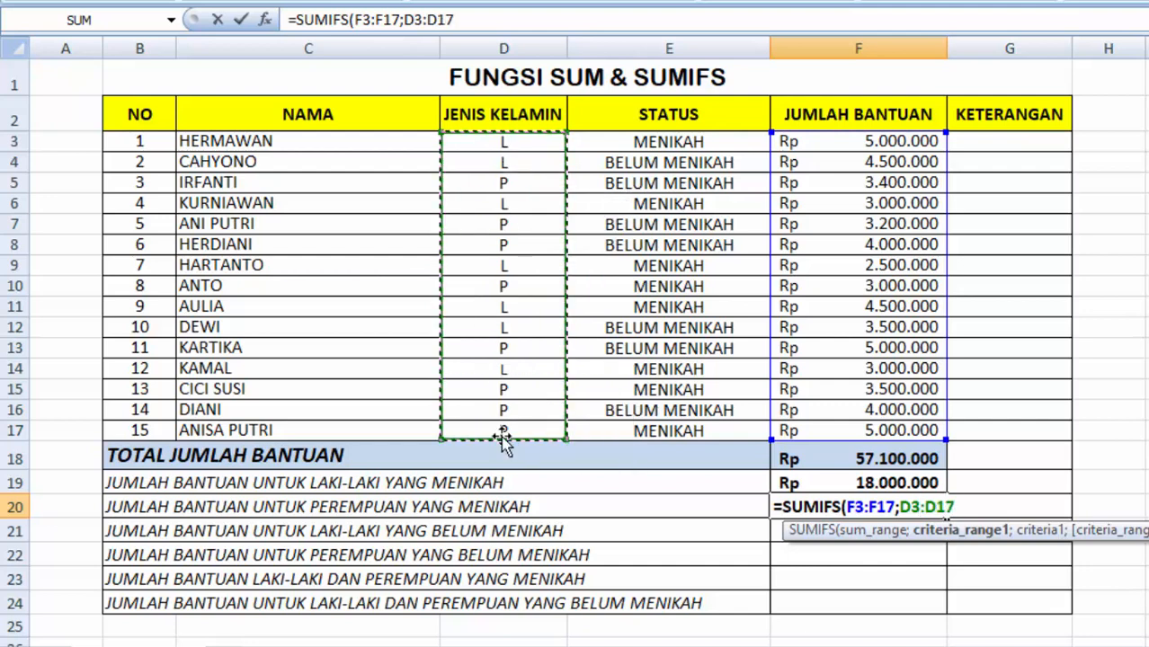
text(;)
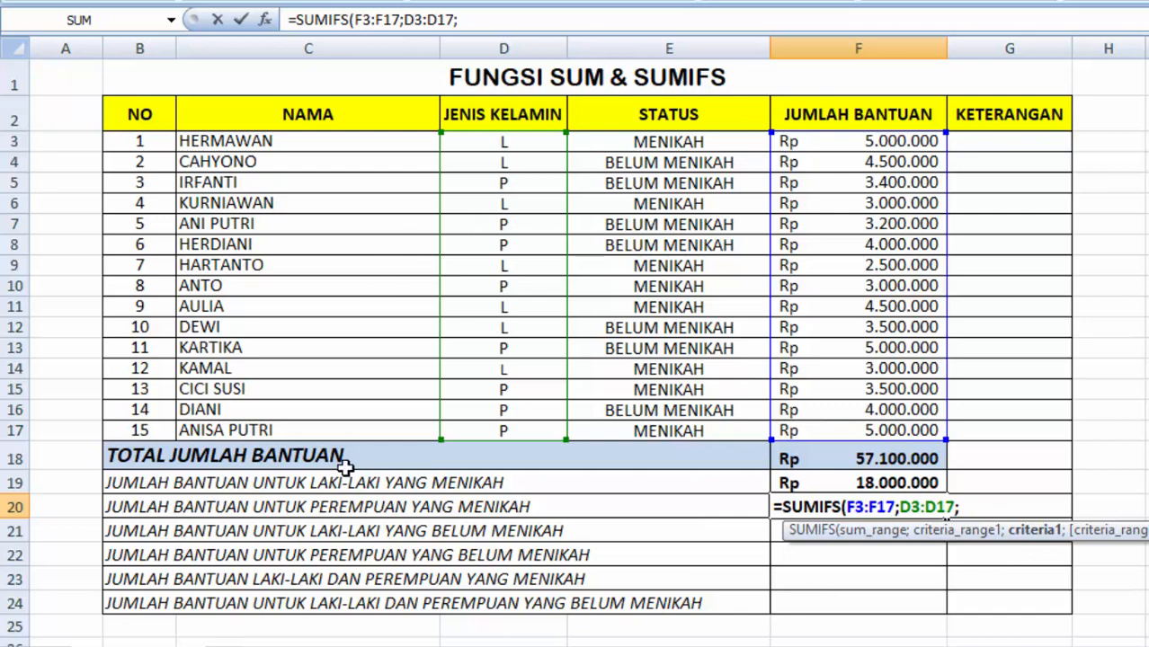
click(513, 184)
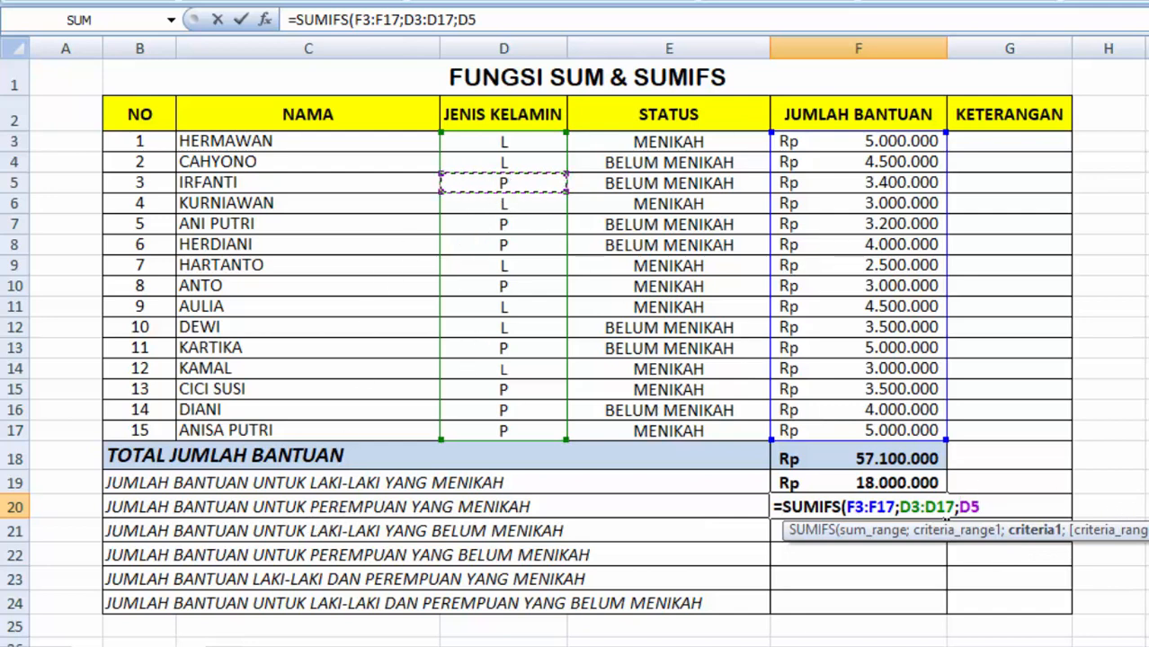
text(;)
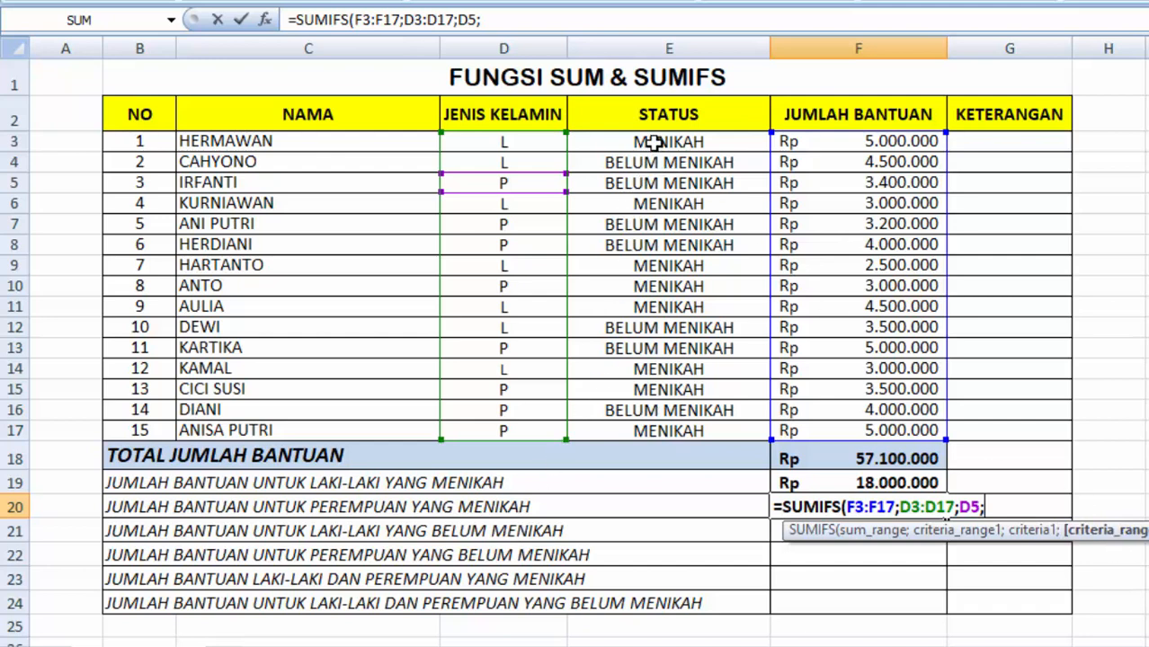
Complete the F20 formula with the STATUS condition, using criteria range E3:E17 and criterion E3
drag(653, 146, 640, 440)
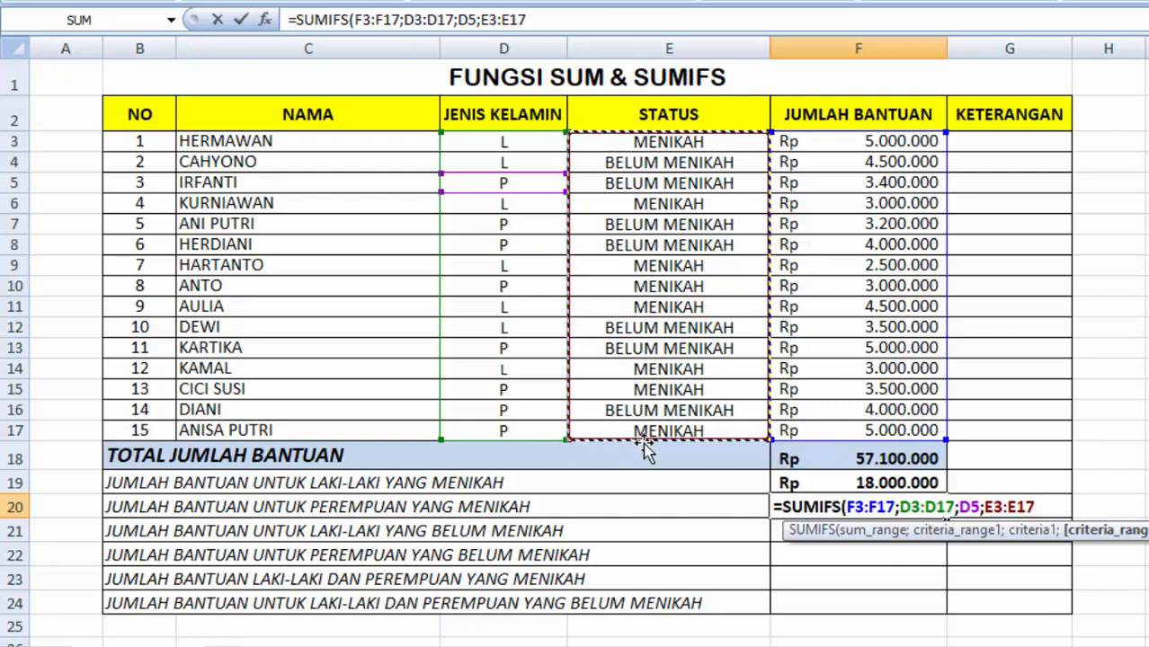
text(;)
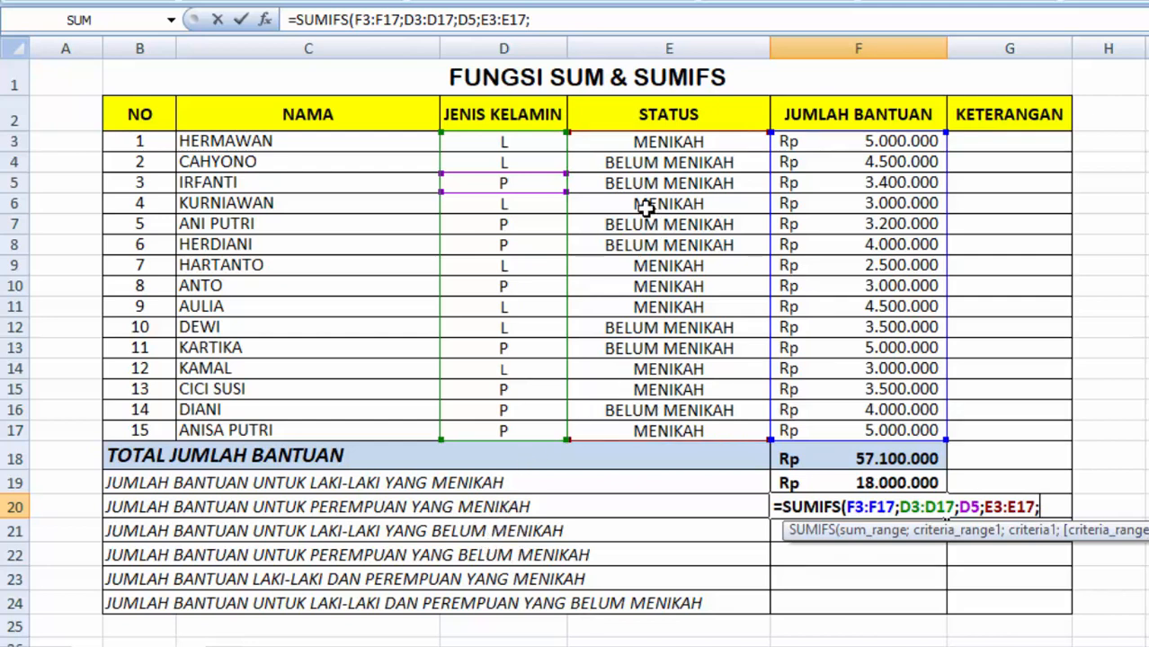
click(672, 141)
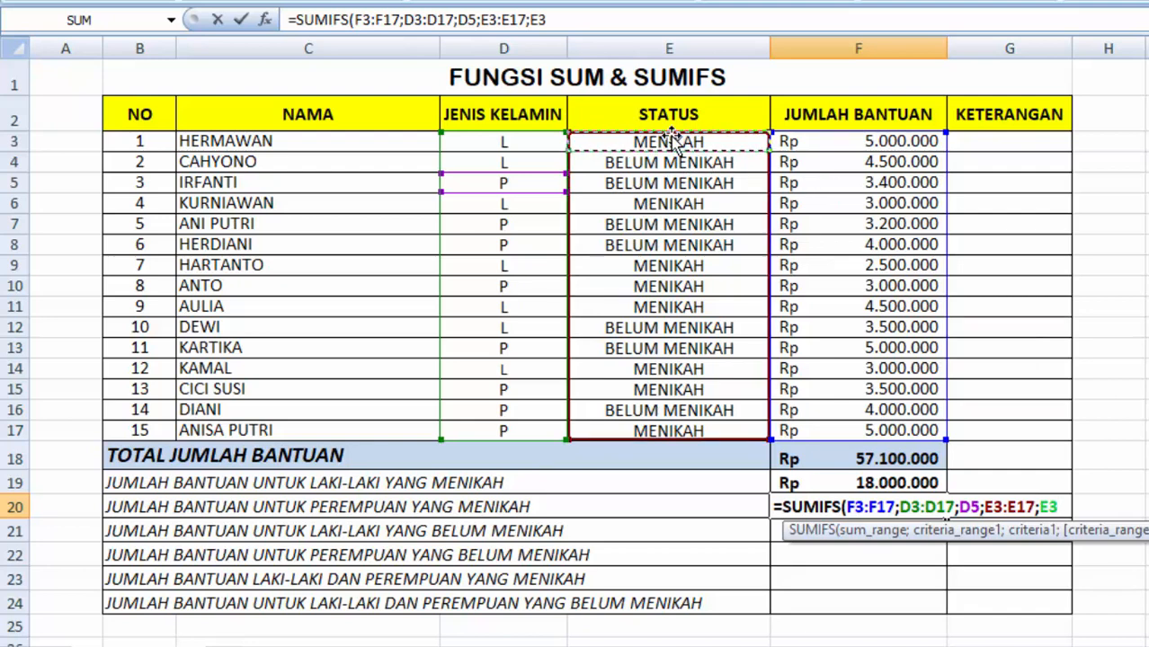
text())
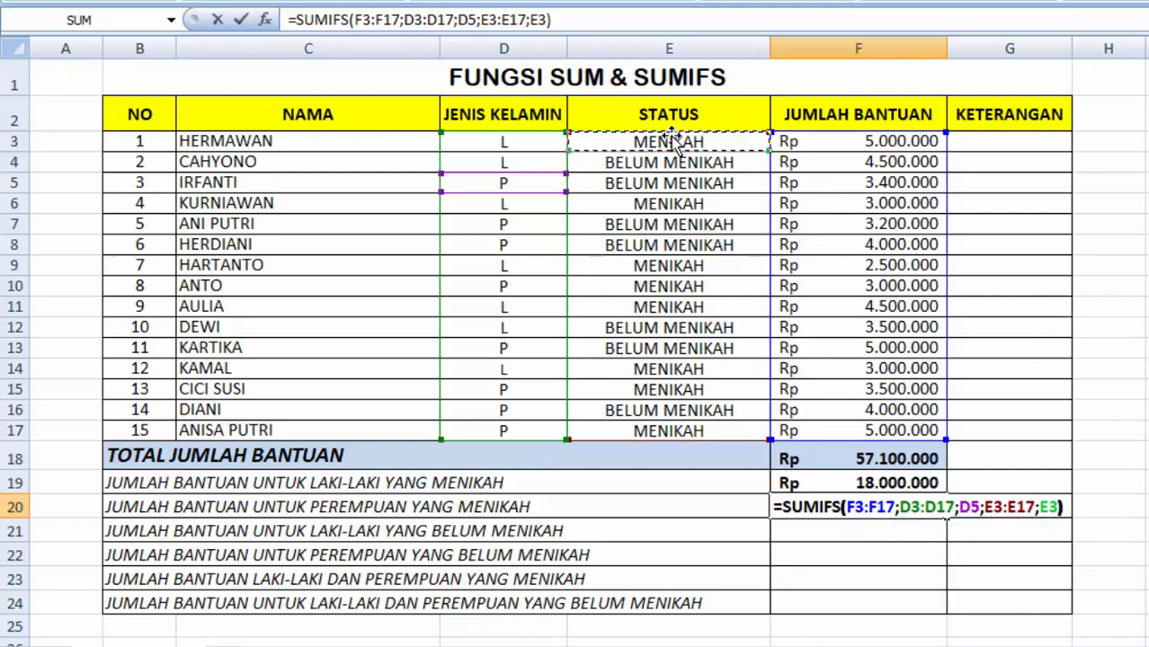
key(Return)
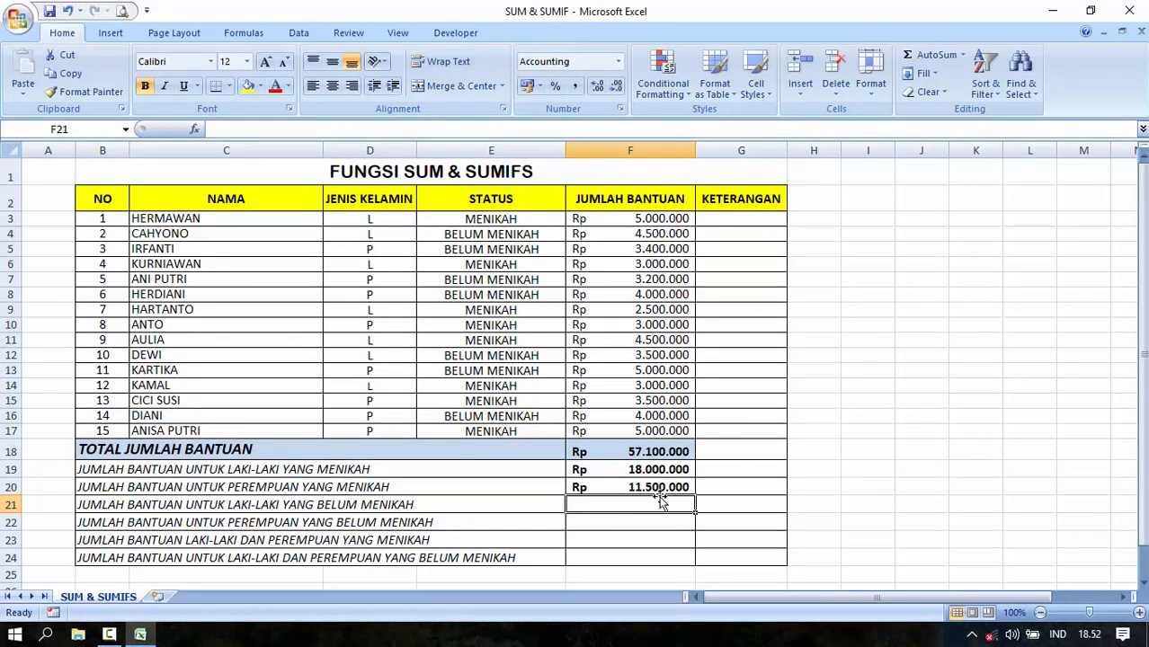
Start a SUMIFS formula in F21 for JUMLAH BANTUAN UNTUK LAKI-LAKI YANG BELUM MENIKAH with F3:F17 as the sum range
scroll(658, 501, down, 1)
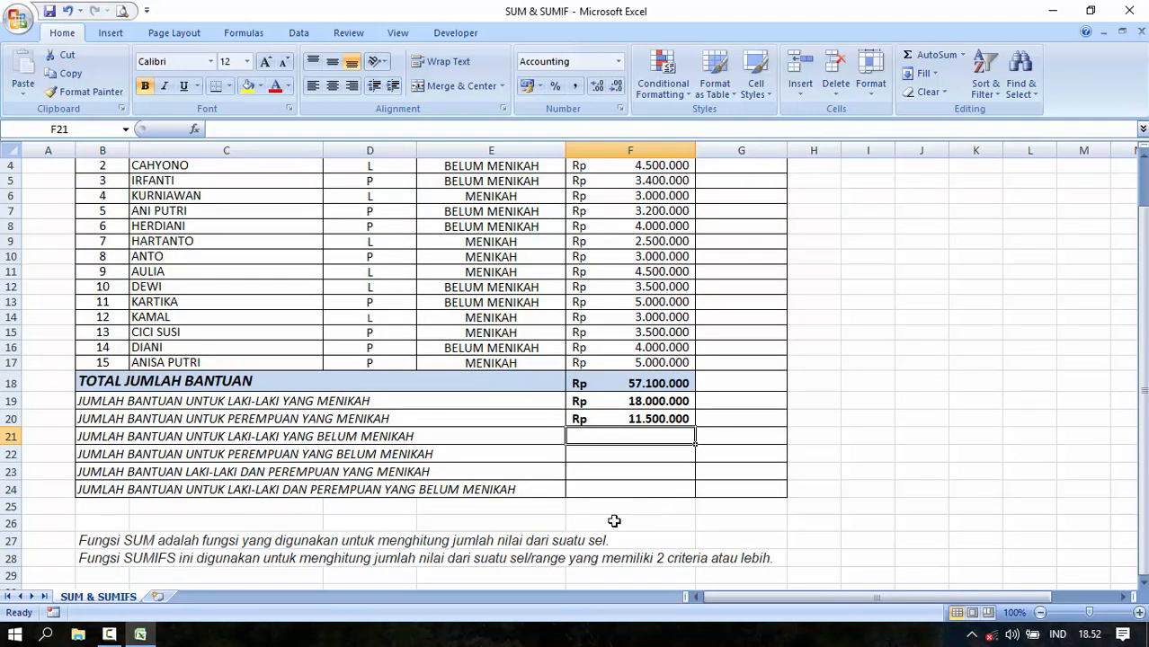
scroll(604, 519, up, 1)
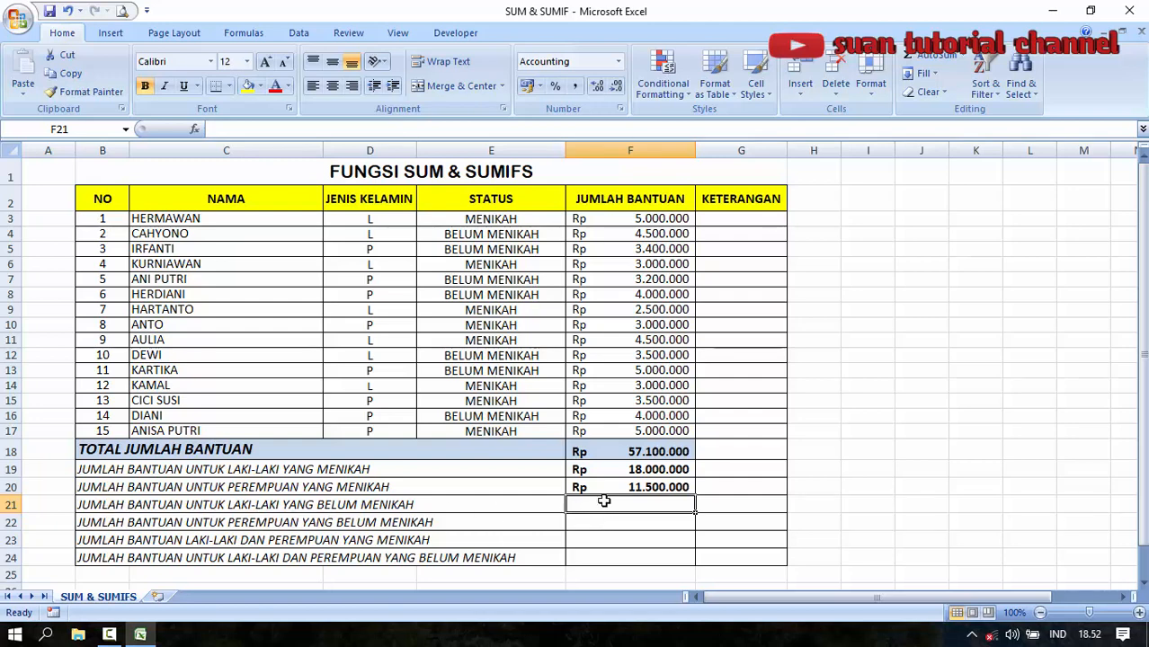
text(=)
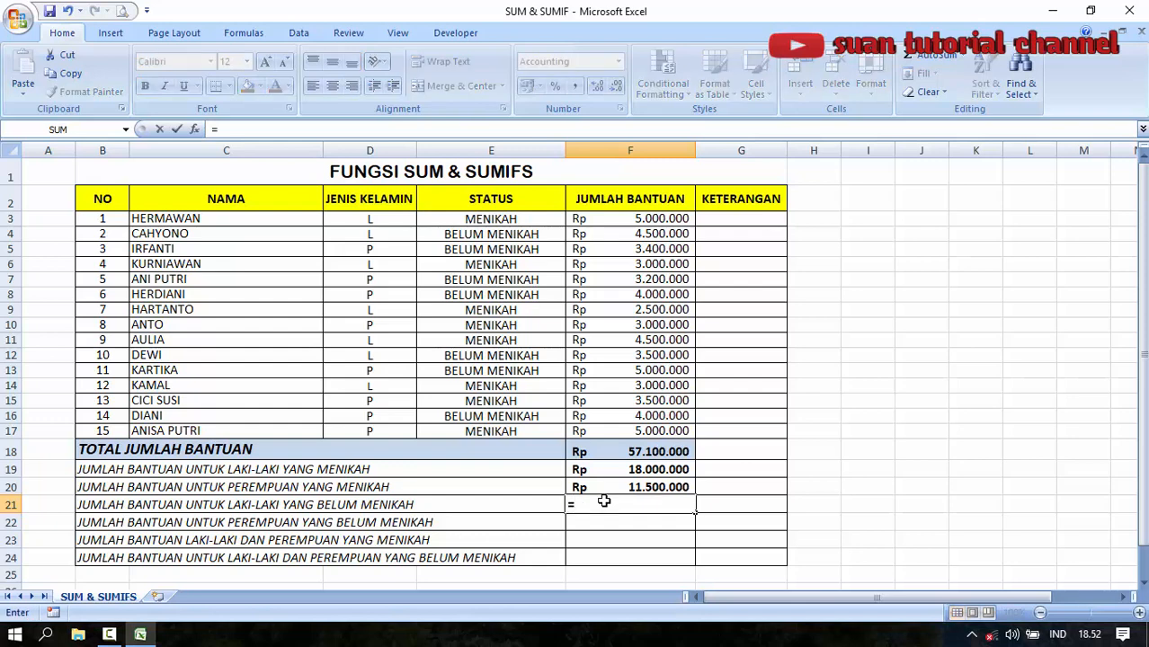
text(SUMIF)
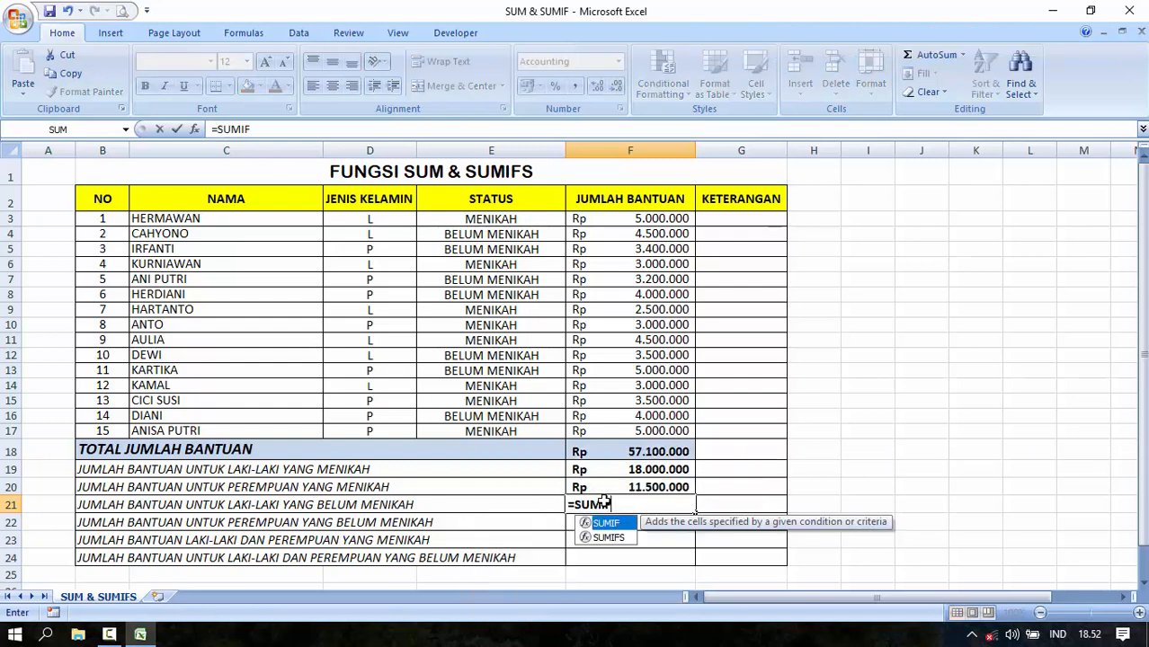
text(S()
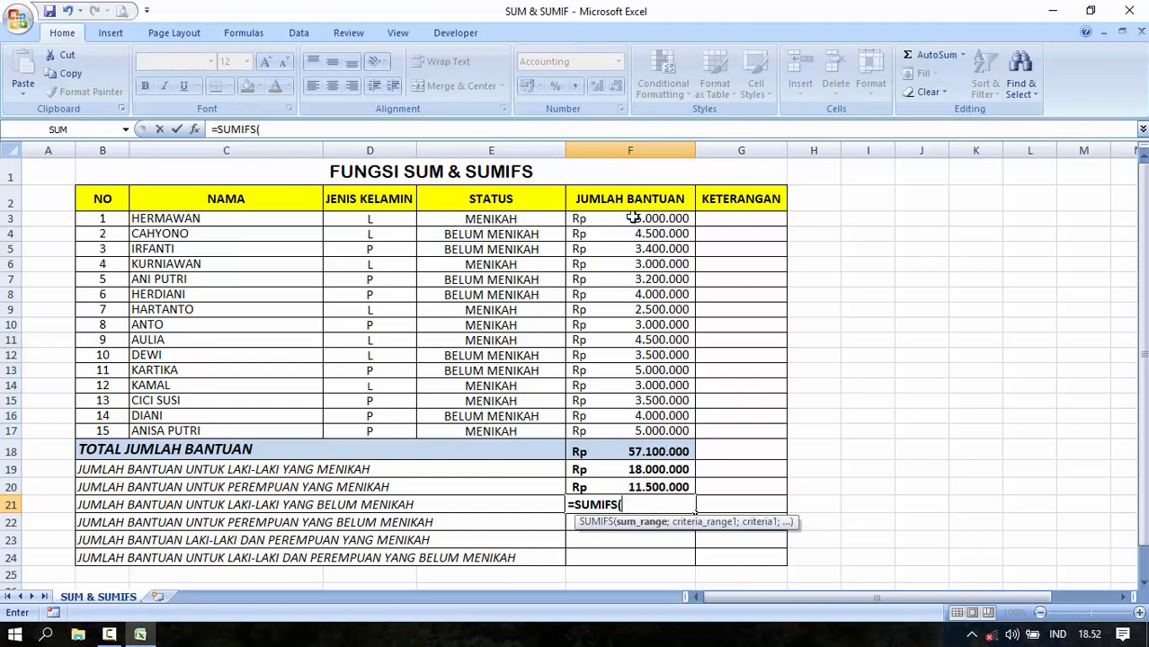
drag(634, 217, 692, 451)
text(;)
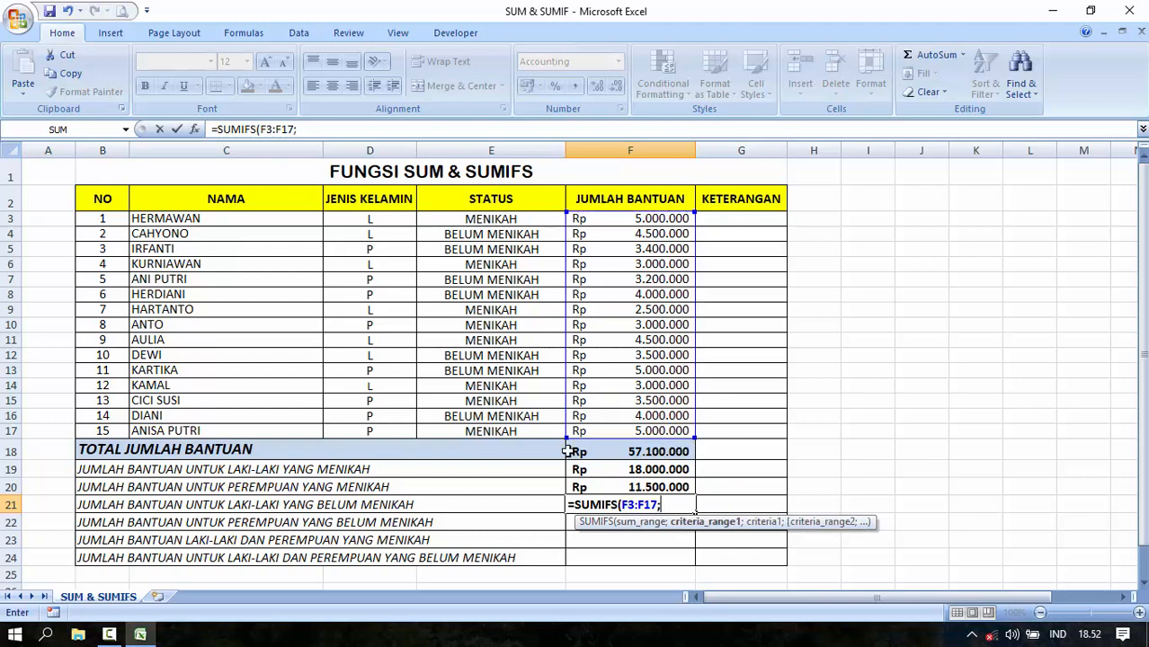
Add the JENIS KELAMIN condition to the F21 formula, with criteria range D3:D17 and criterion D4
click(365, 227)
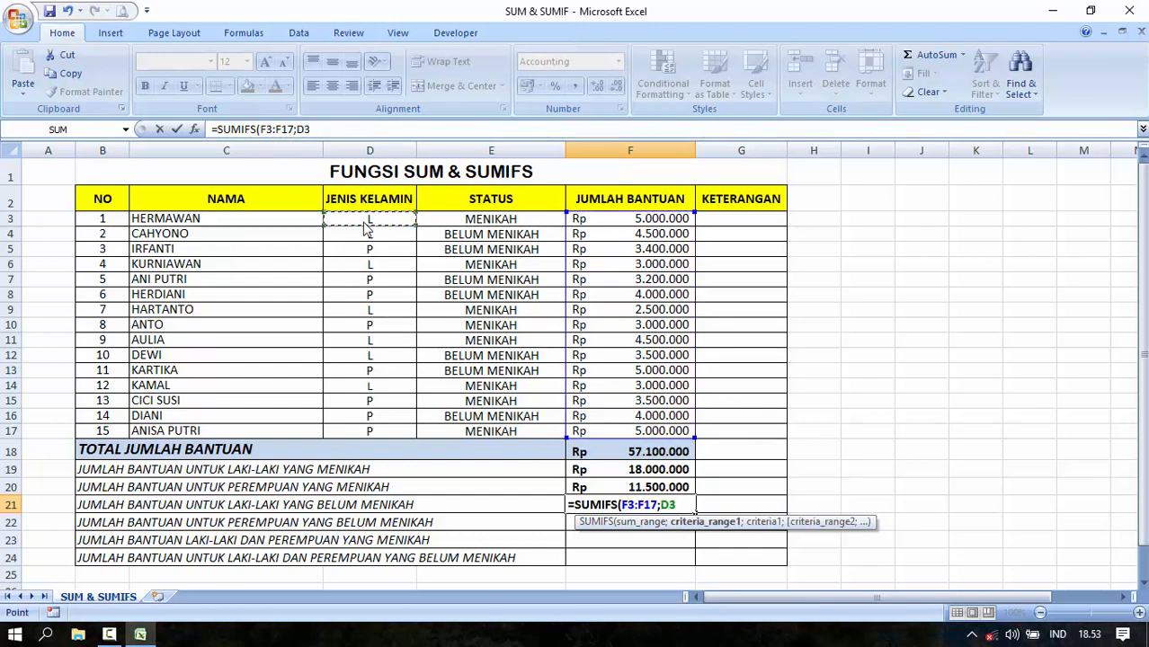
drag(366, 228, 373, 424)
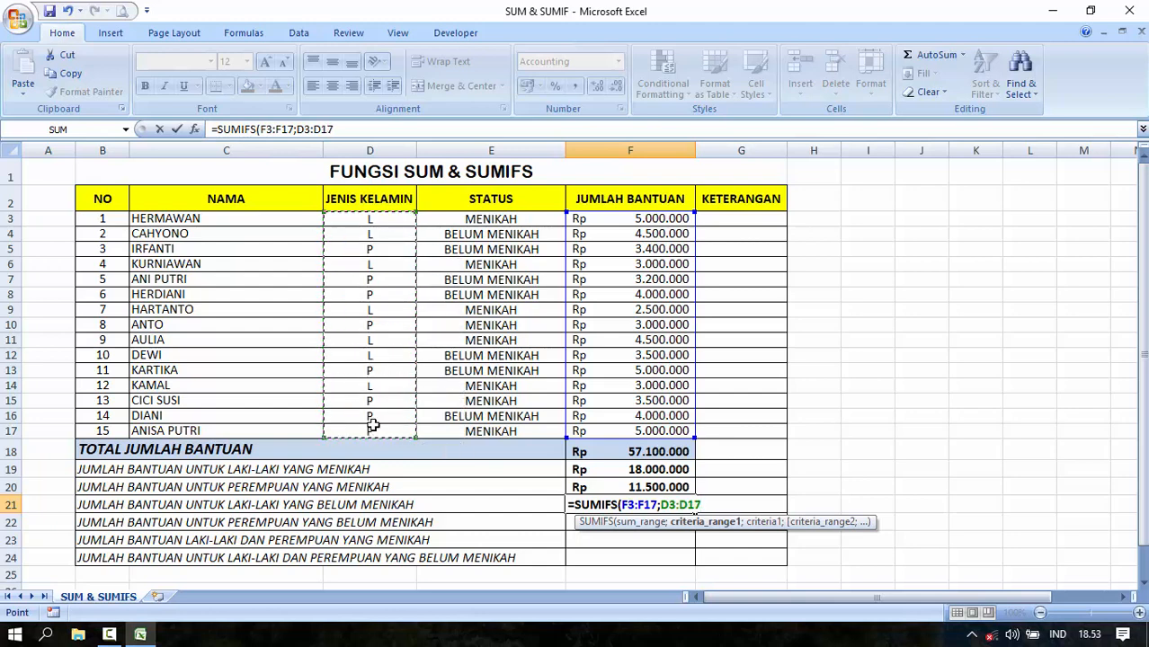
text(;)
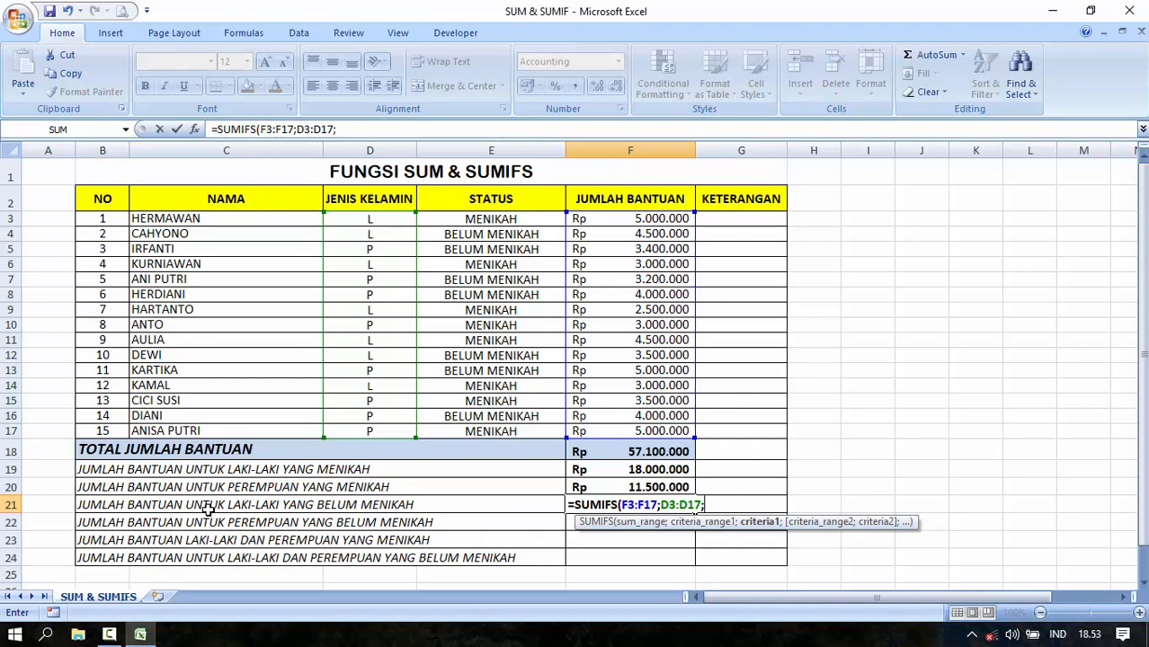
click(378, 234)
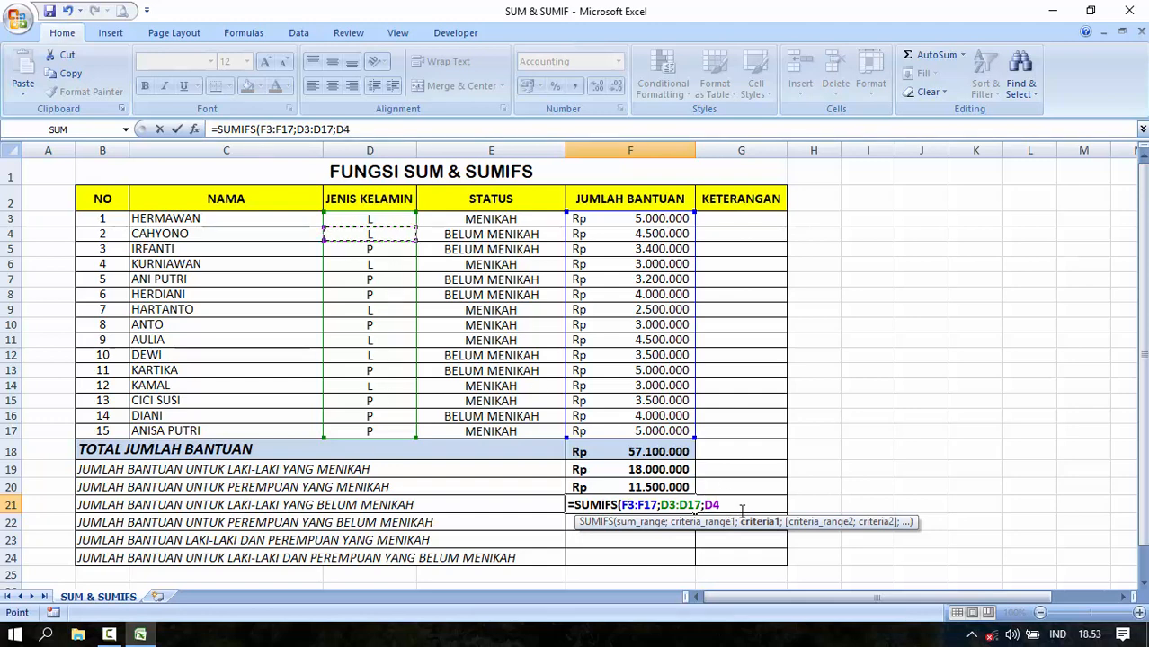
text(;)
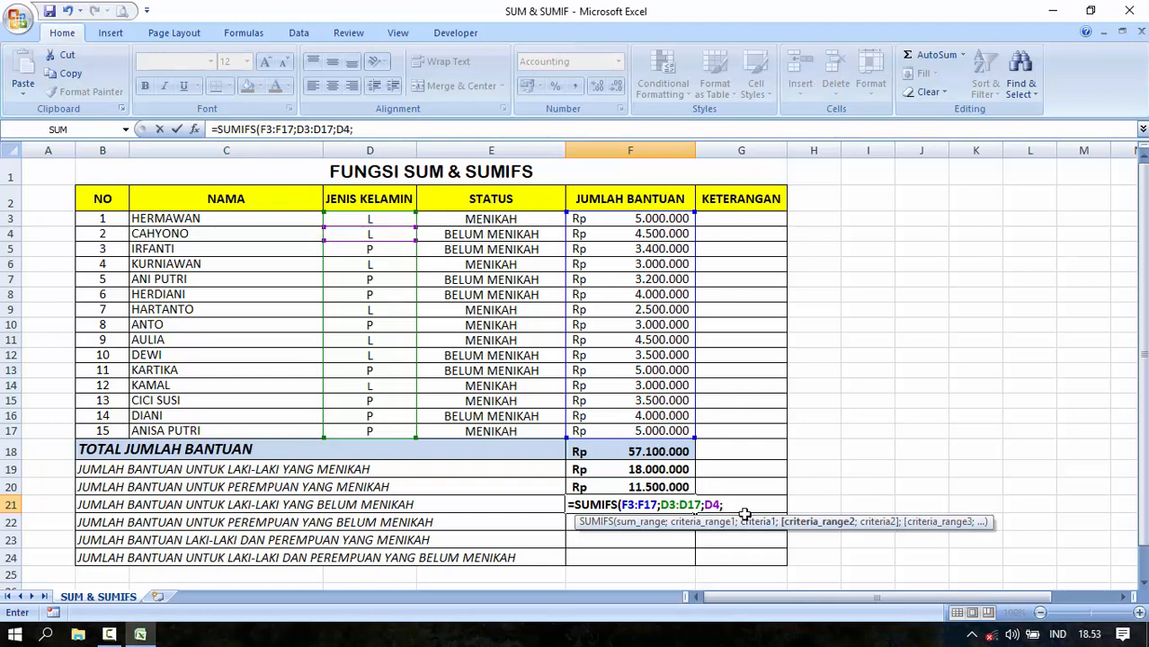
Complete the F21 formula with the STATUS condition, using criteria range E3:E17 and criterion E4
drag(506, 224, 505, 432)
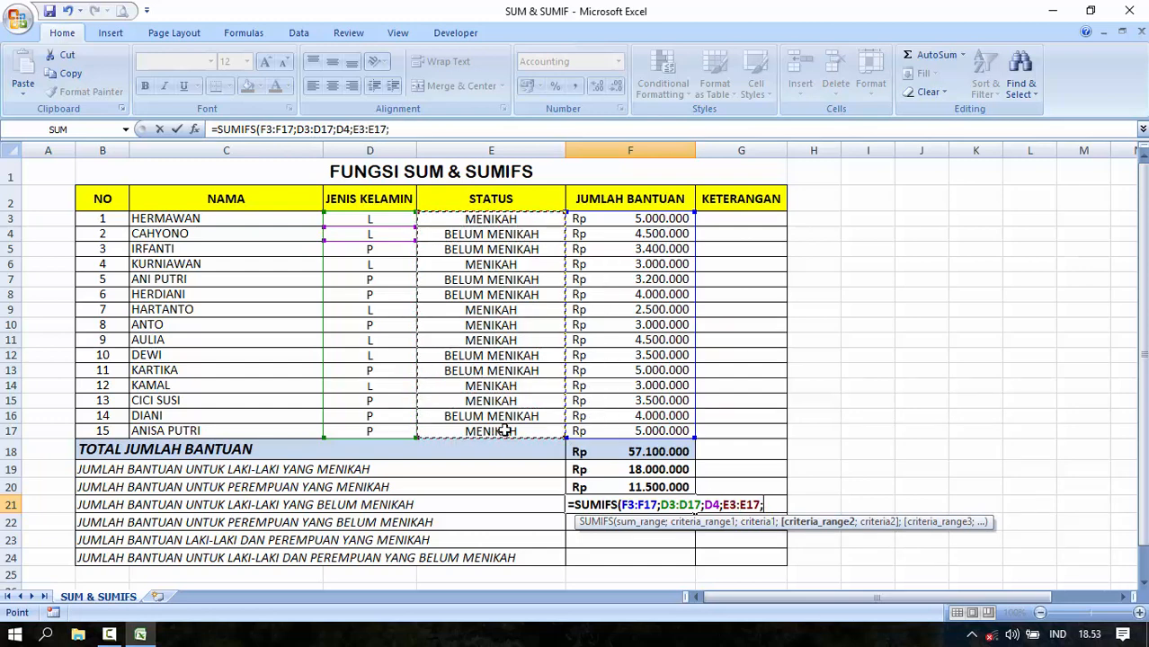
text(;)
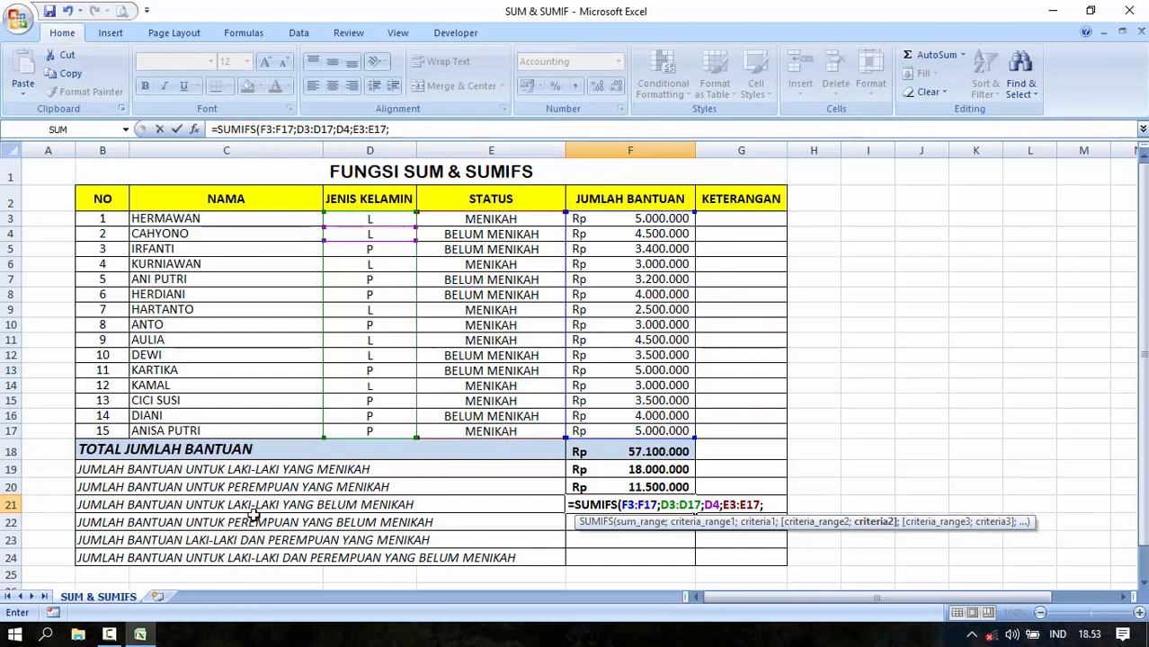
click(506, 236)
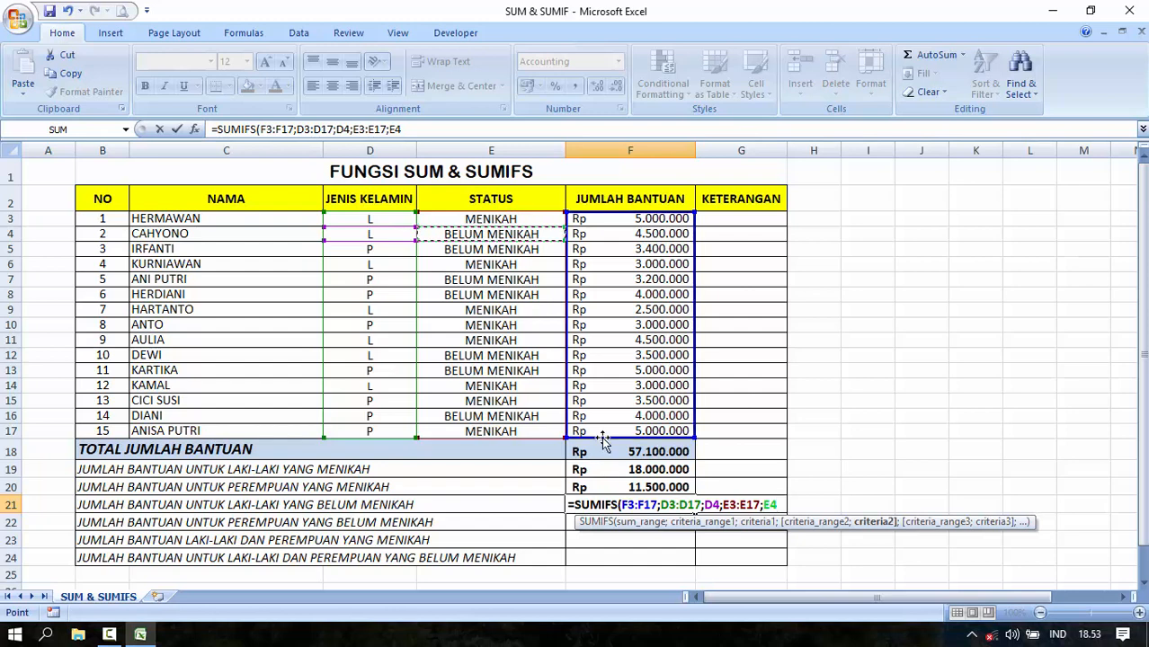
text())
key(Return)
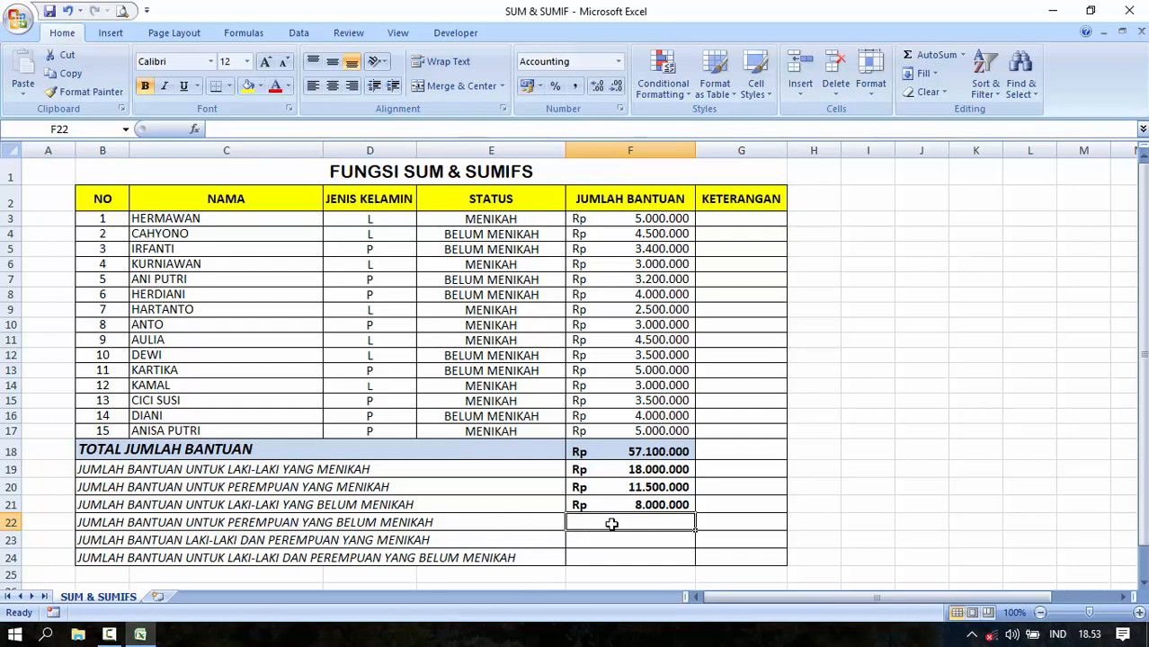
Start a SUMIFS formula in F22 for JUMLAH BANTUAN UNTUK PEREMPUAN YANG BELUM MENIKAH with F3:F17 as the sum range
text(=SU)
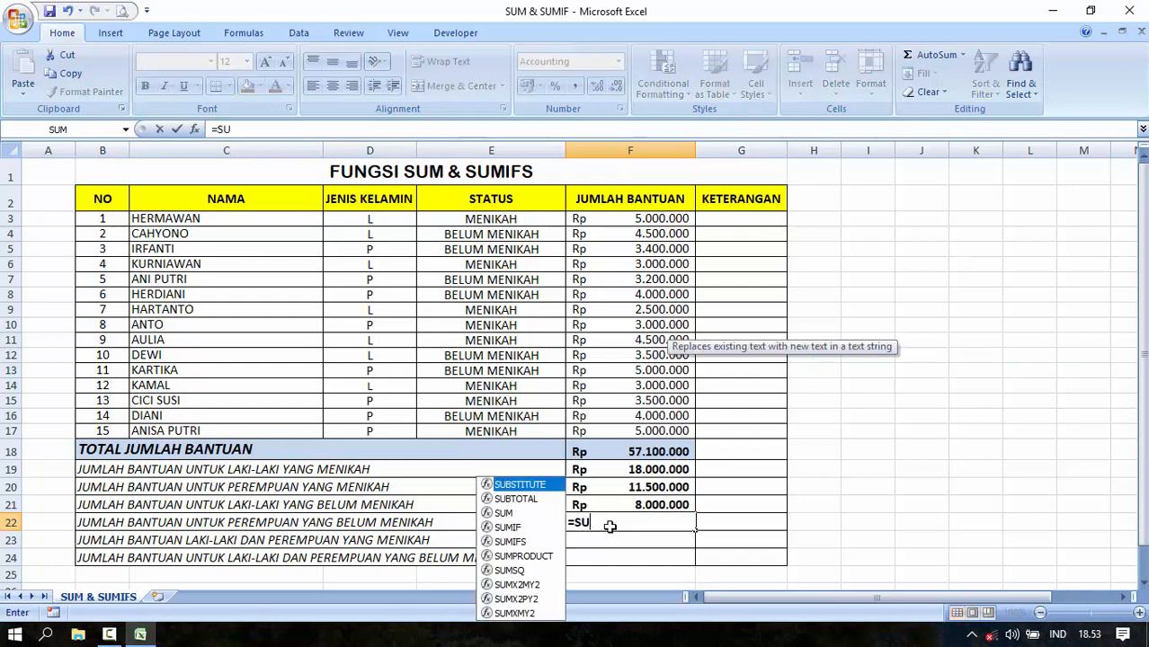
text(MIFS)
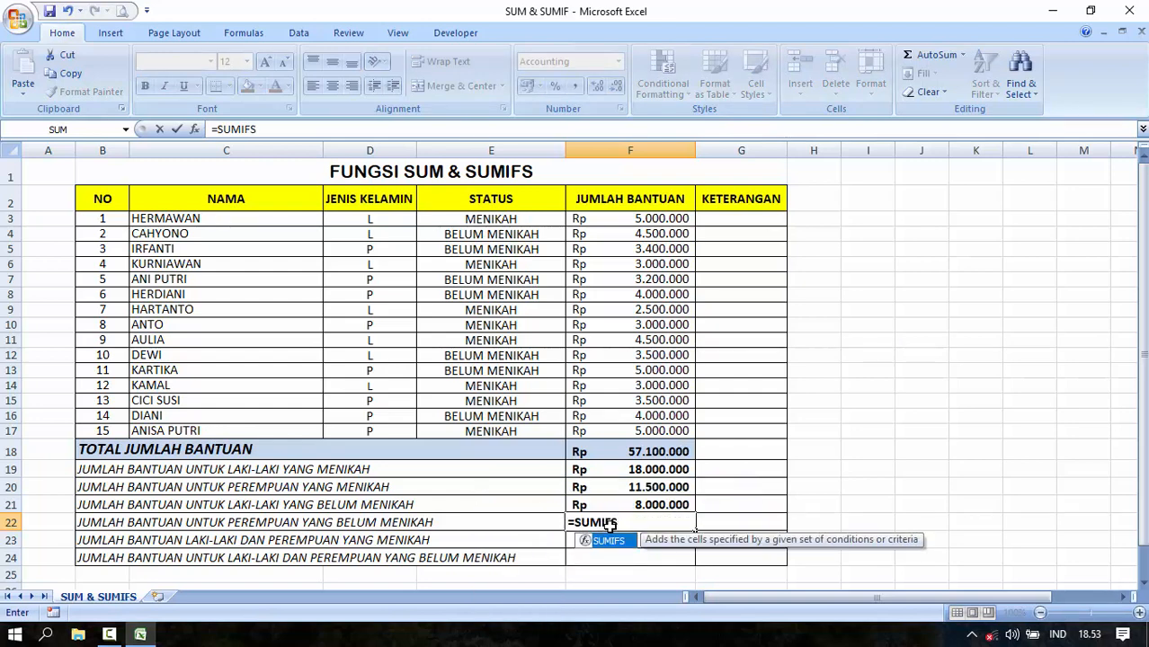
text(()
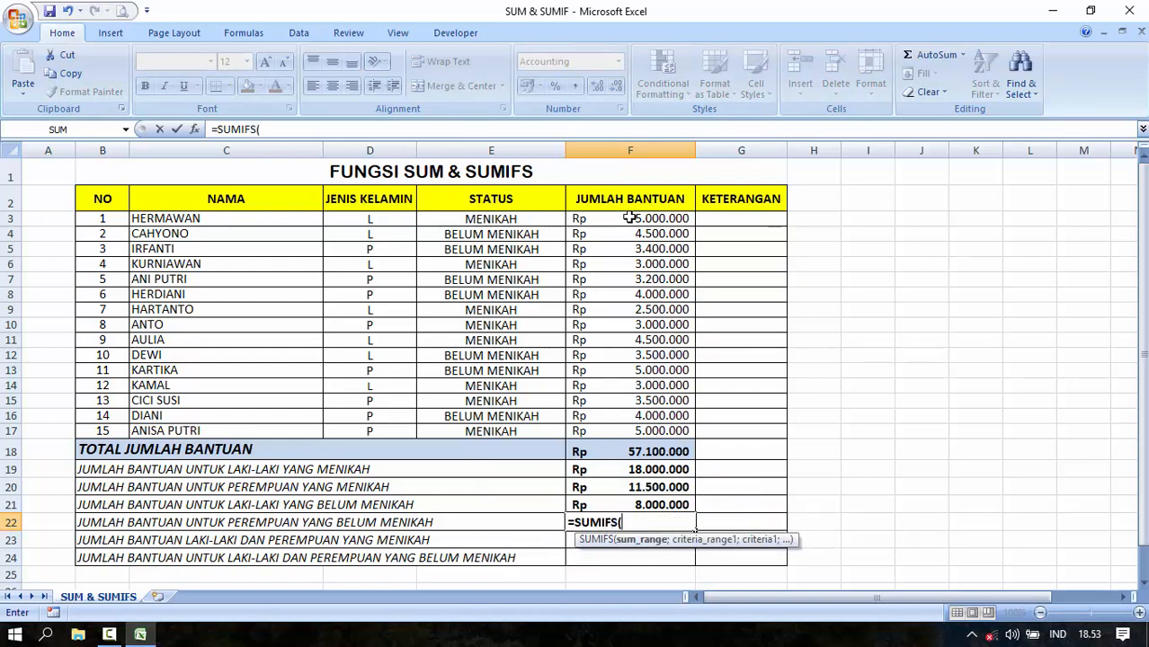
drag(631, 219, 638, 422)
text(;)
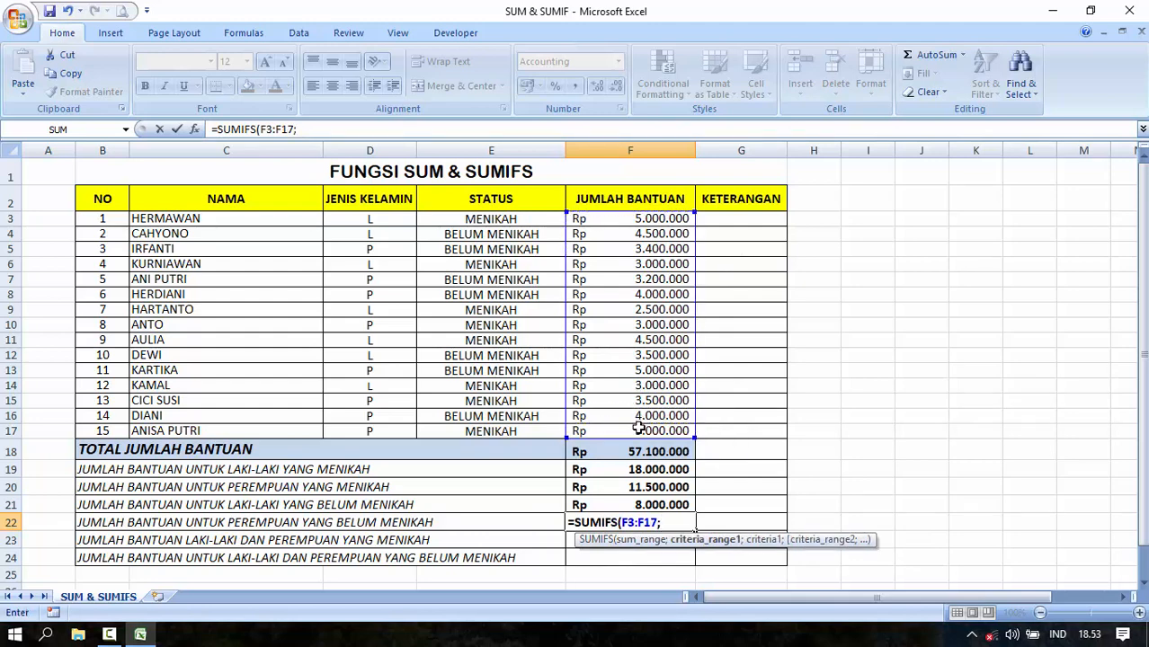
Add the JENIS KELAMIN condition to the F22 formula, with criteria range D3:D17 and criterion D5
drag(370, 219, 368, 435)
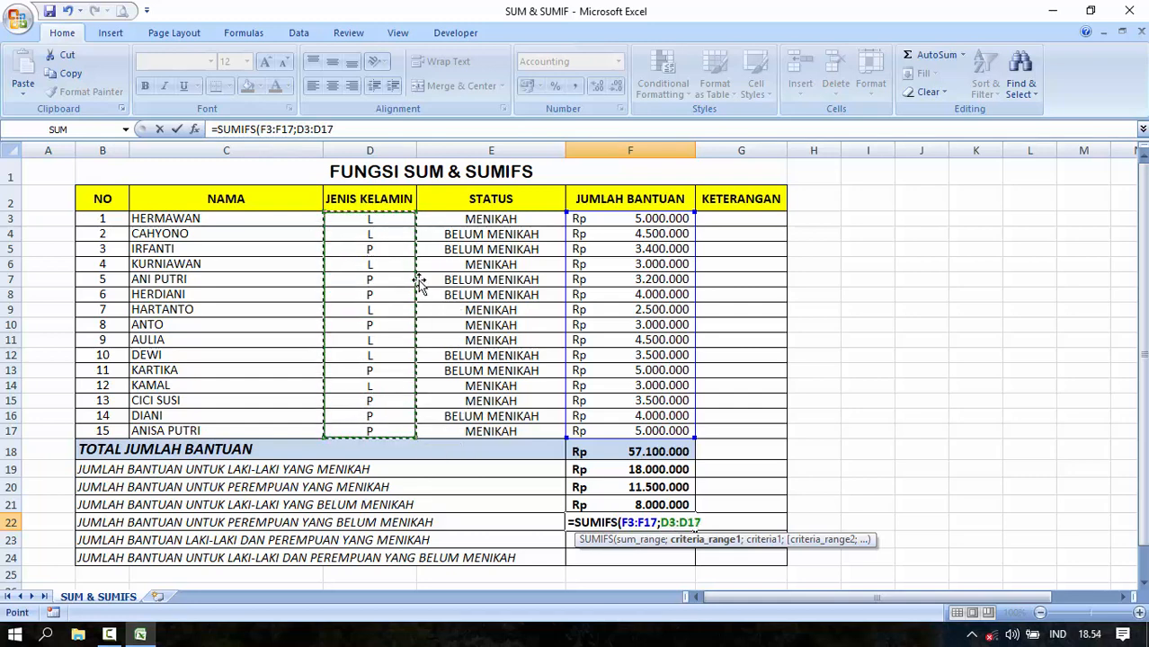
text(;)
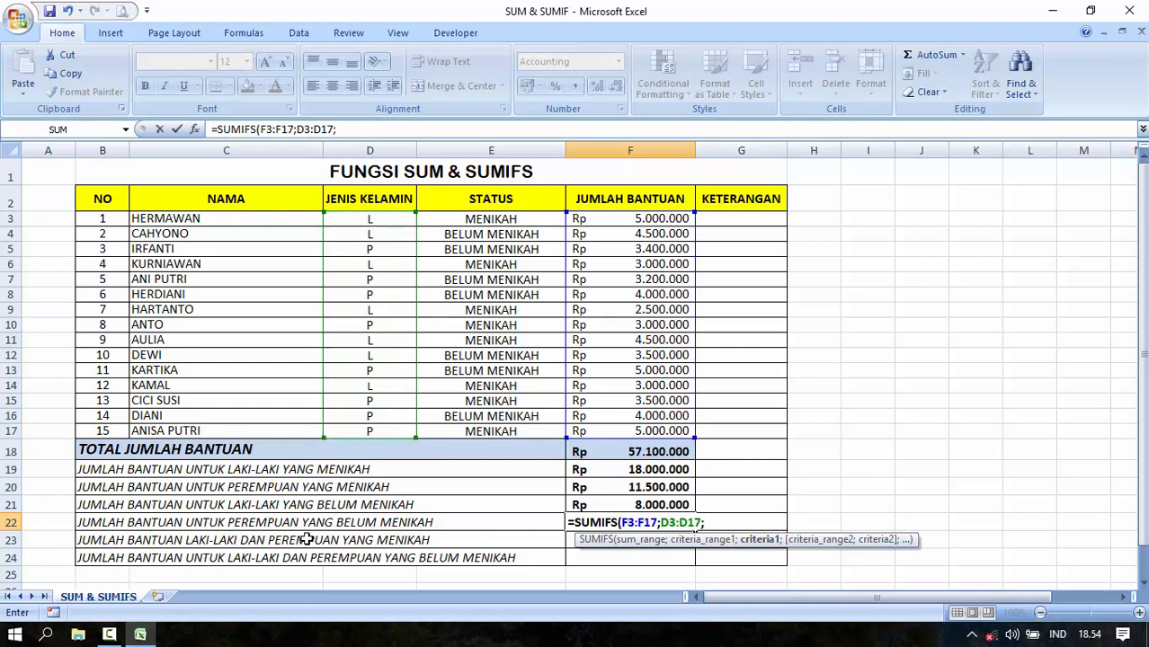
click(381, 250)
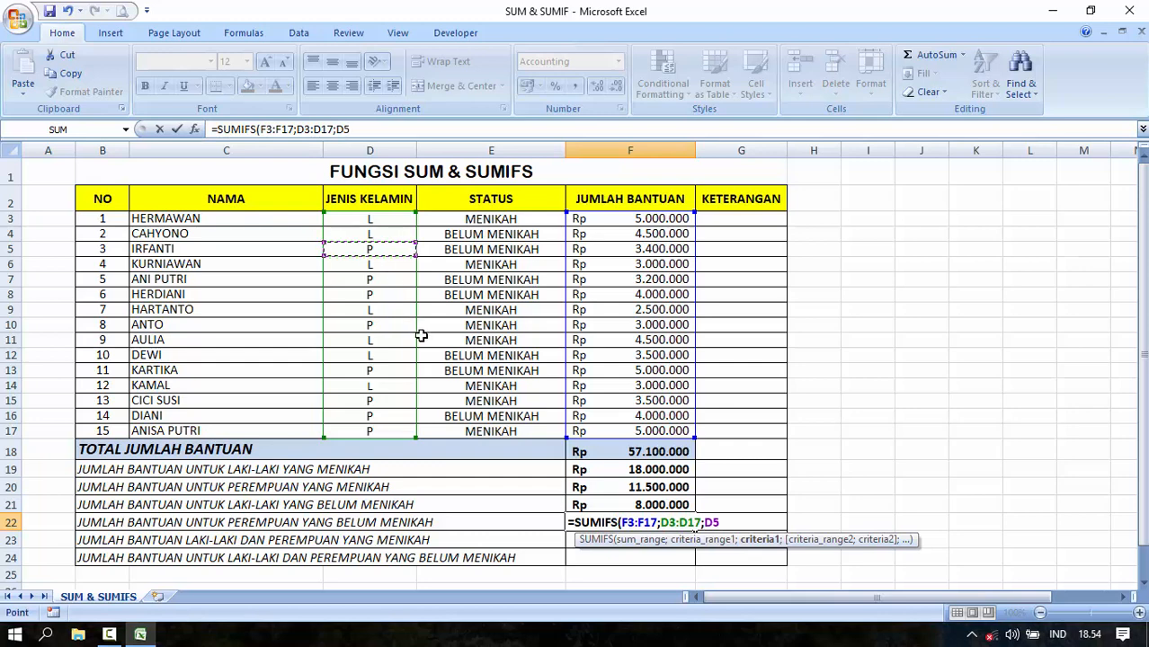
text(;)
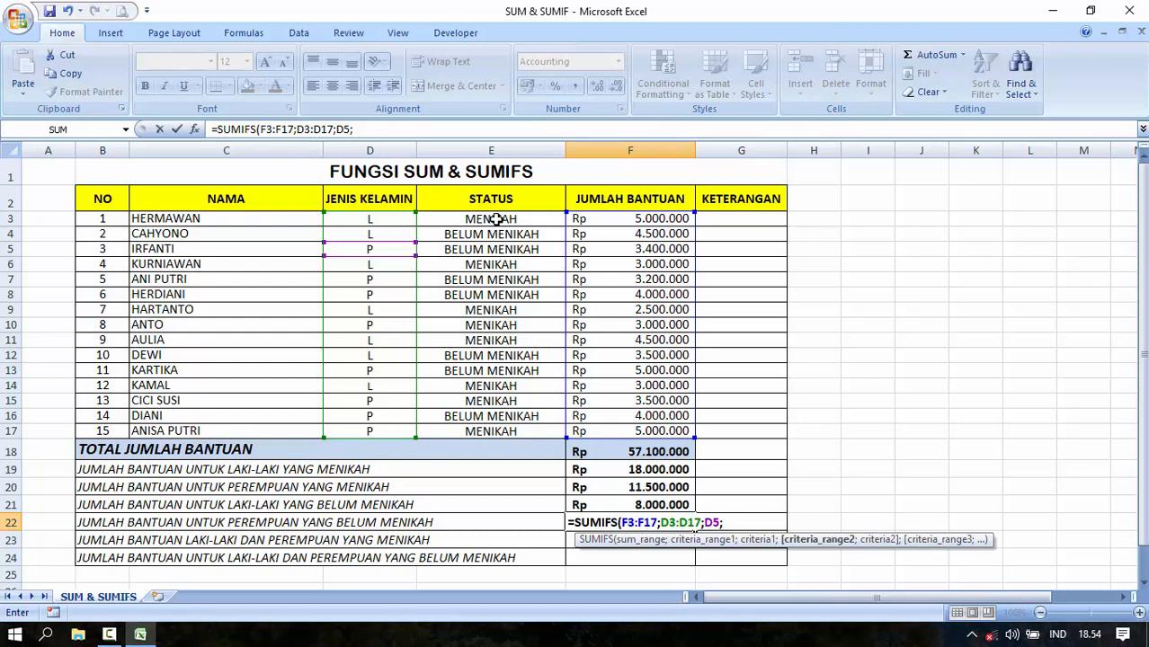
Complete the F22 formula with the STATUS condition, using criteria range E3:E17 and criterion E7
drag(495, 219, 506, 440)
text(;)
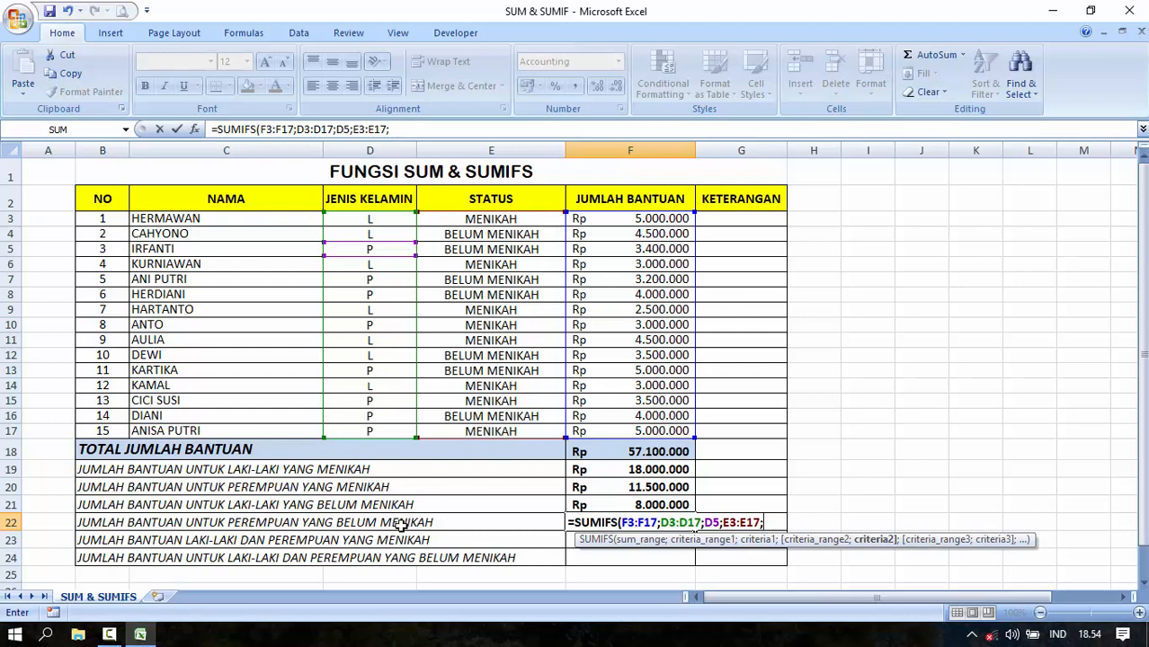
click(507, 285)
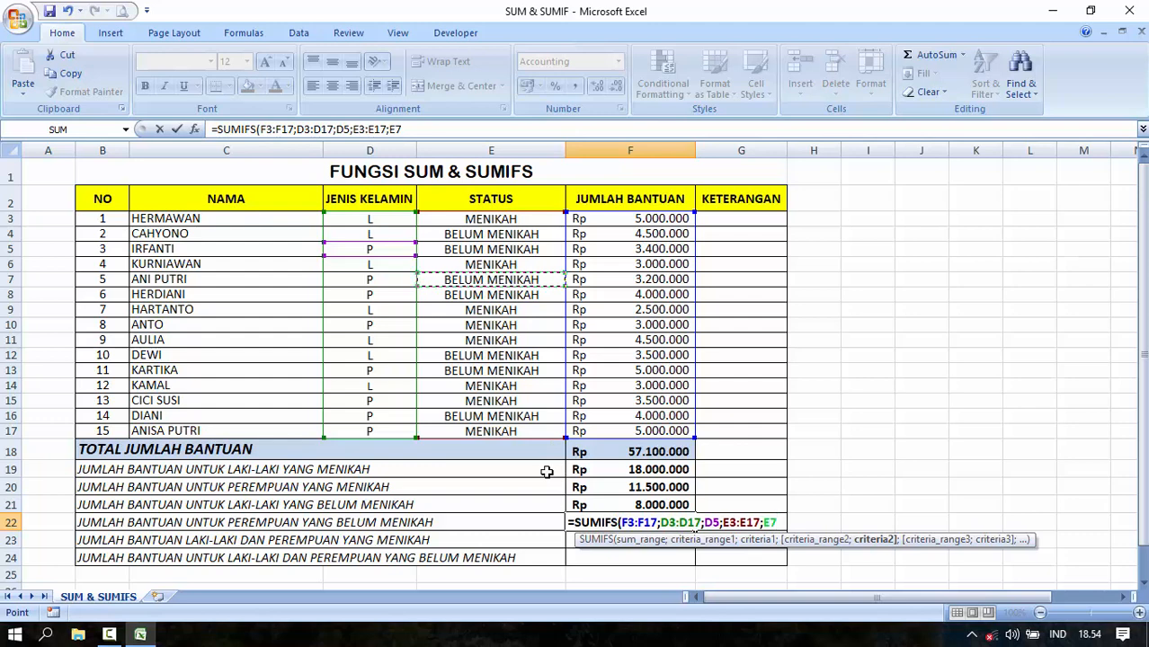
text())
key(Return)
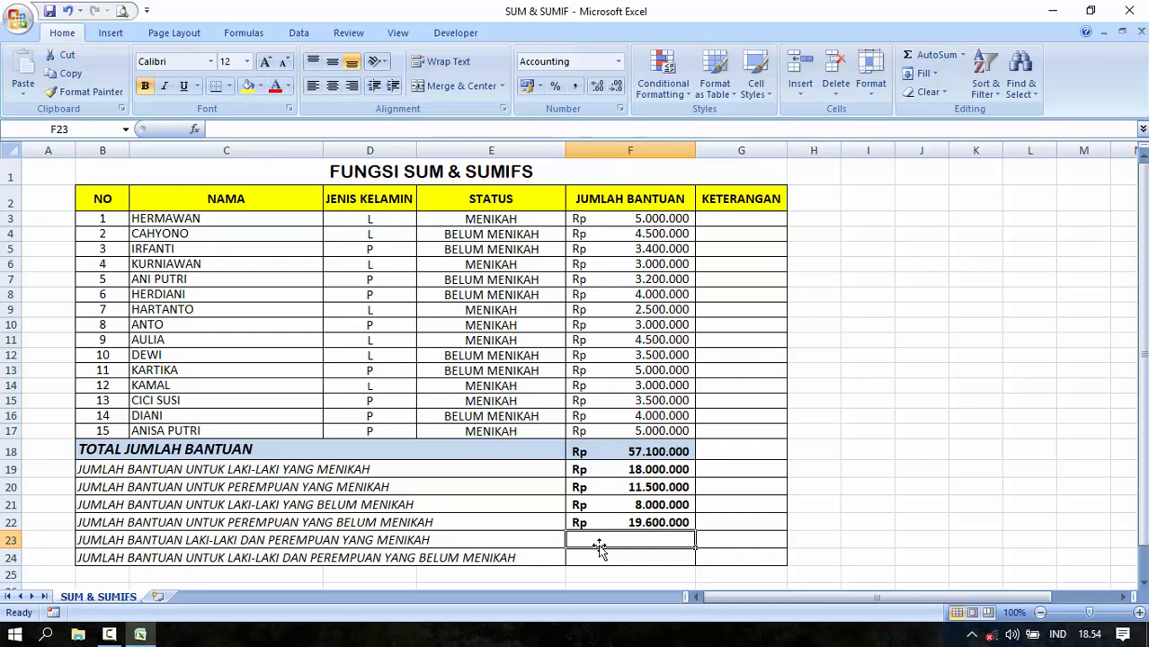
Start a SUM formula with a nested SUMIFS in F23 for JUMLAH BANTUAN LAKI-LAKI DAN PEREMPUAN YANG MENIKAH, with F3:F17 as the sum range
text(=SU)
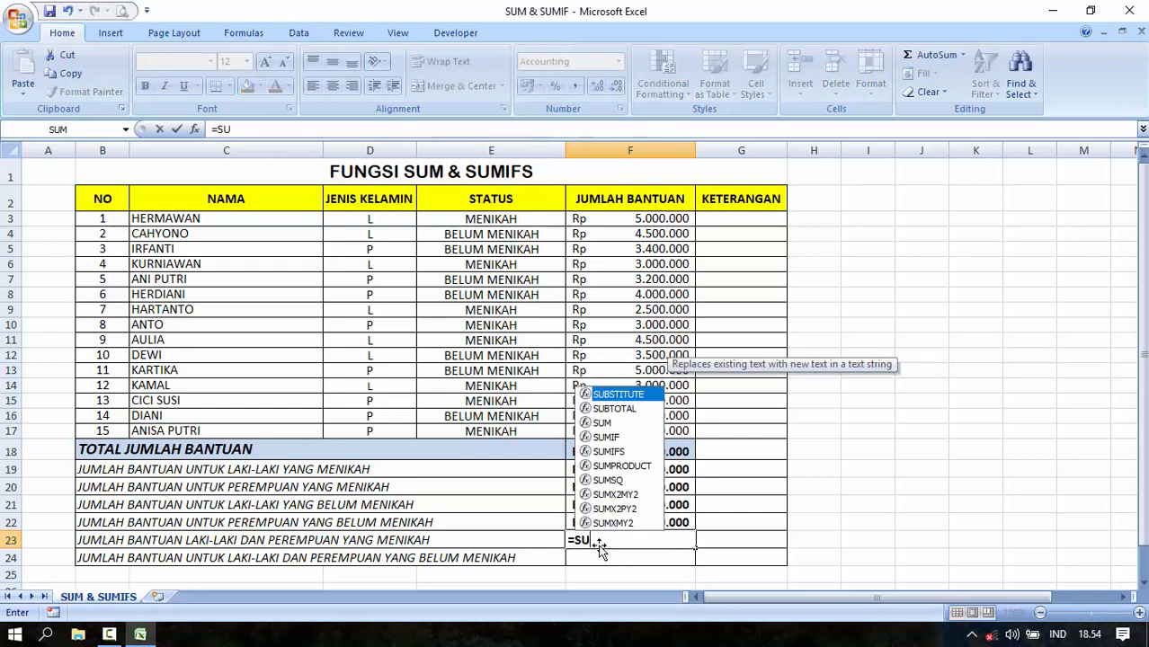
text(M()
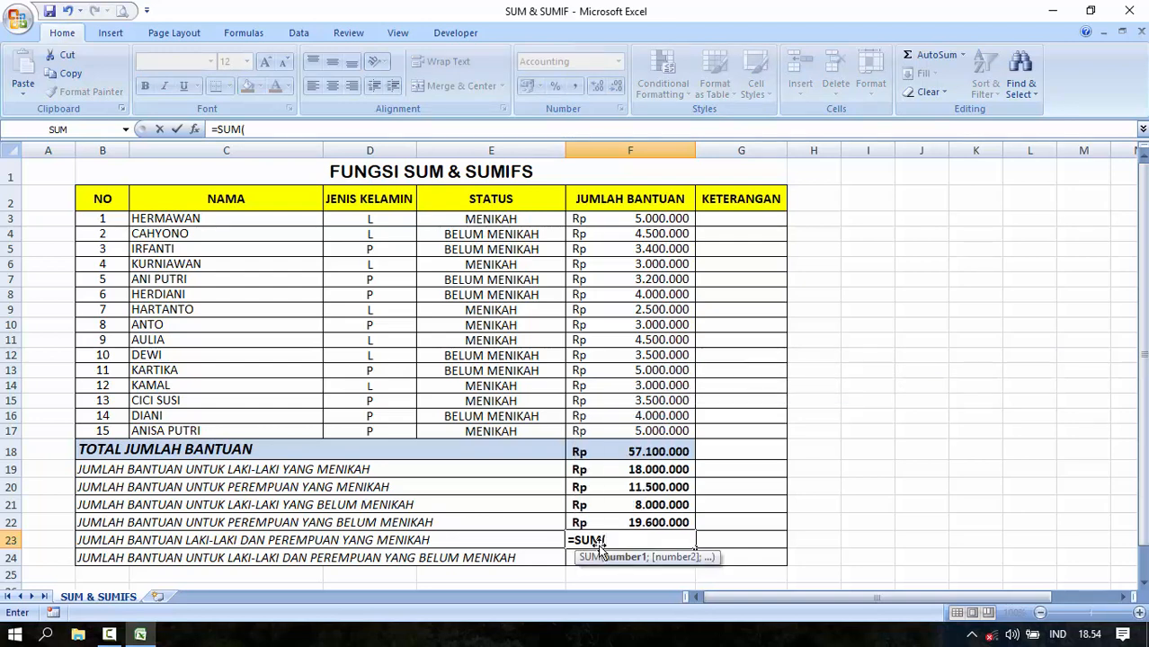
text(SUM)
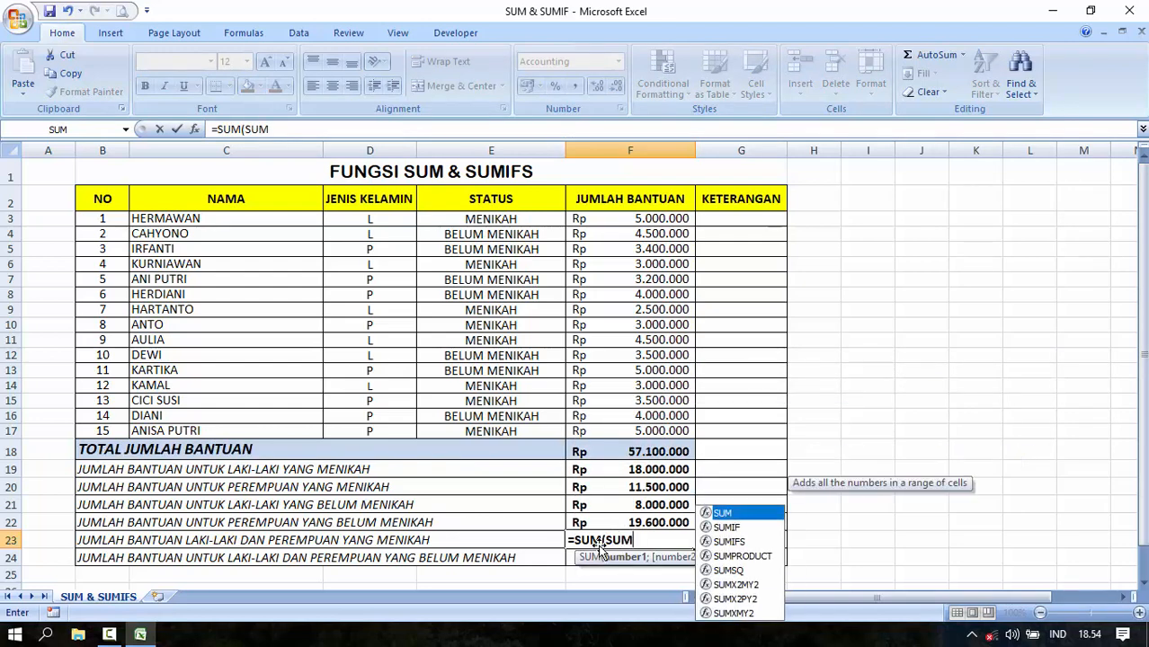
text(IFS)
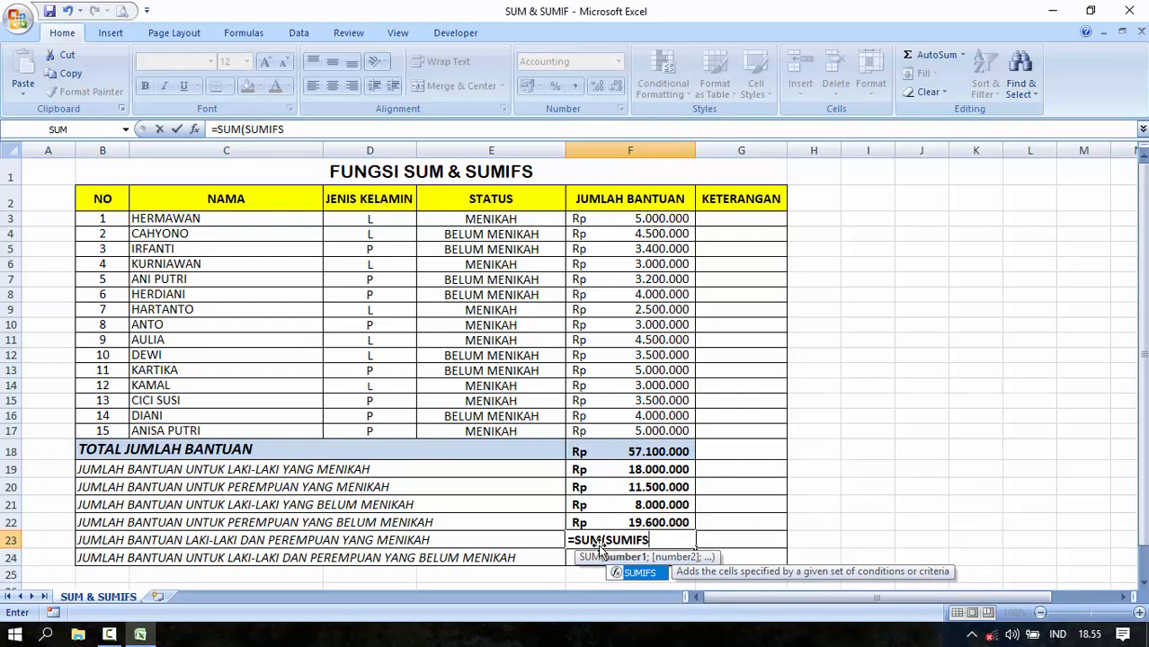
text(()
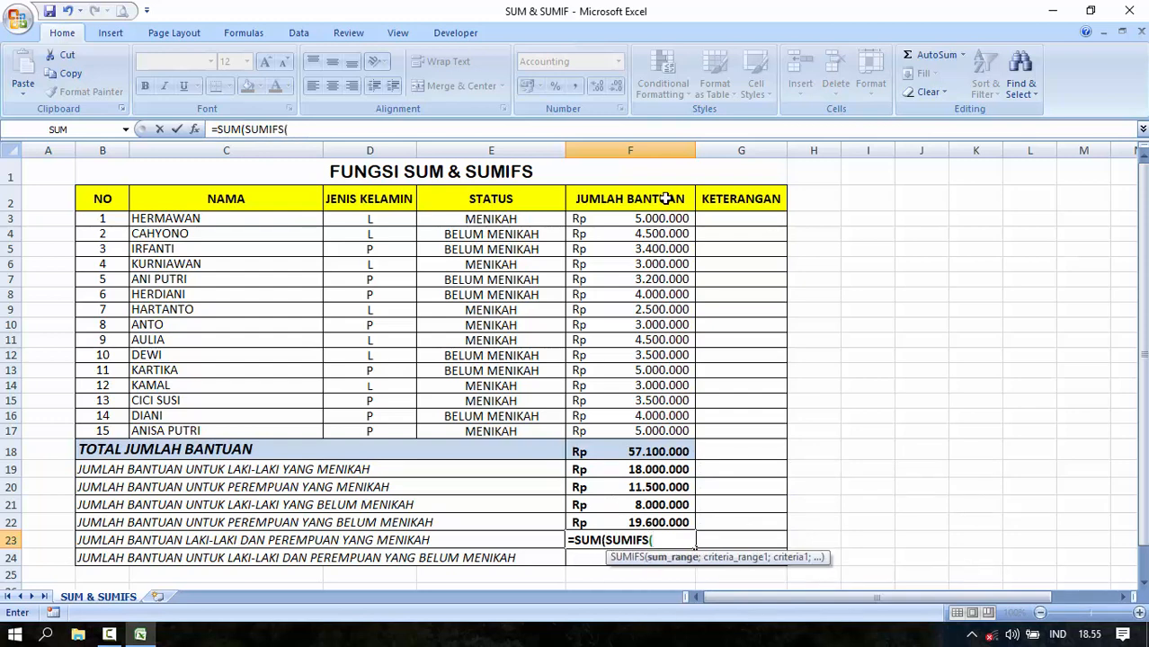
drag(638, 219, 642, 432)
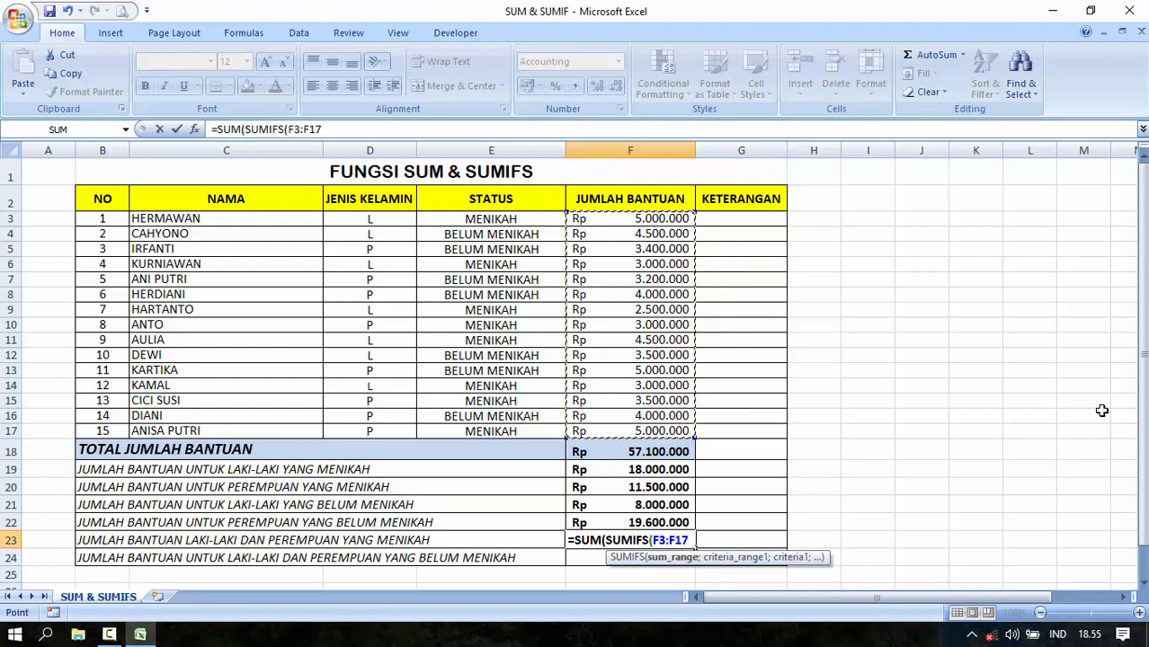
Add the JENIS KELAMIN condition to the F23 formula, with criteria range D3:D17 and the array criterion {"P";"L"}
text(;)
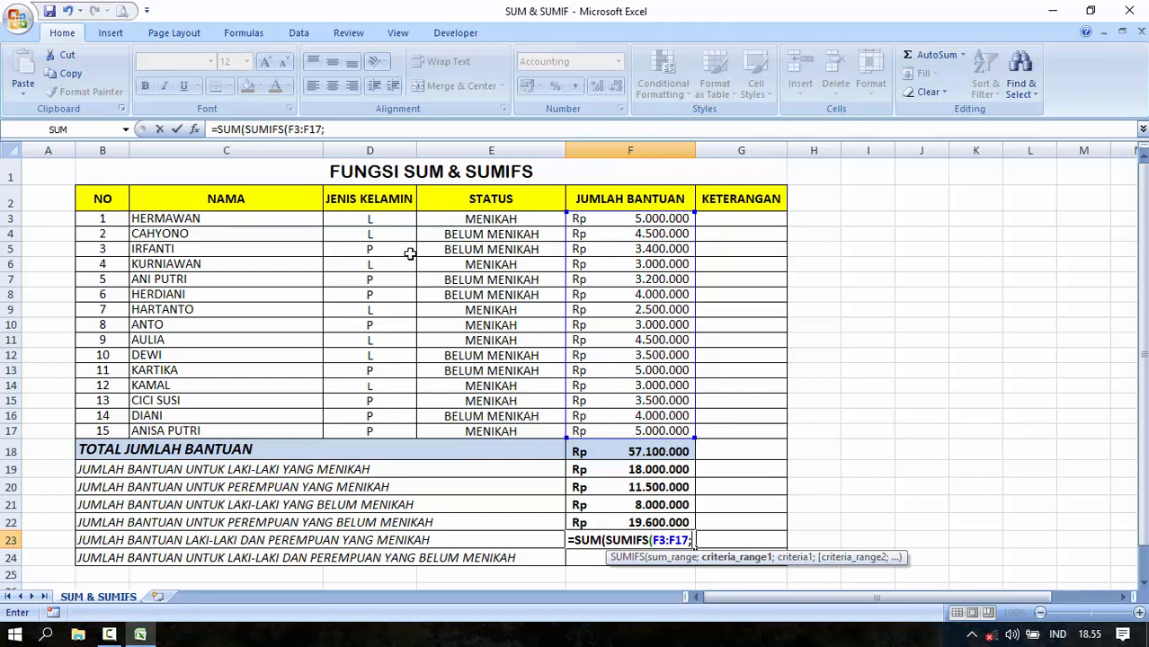
drag(372, 220, 374, 429)
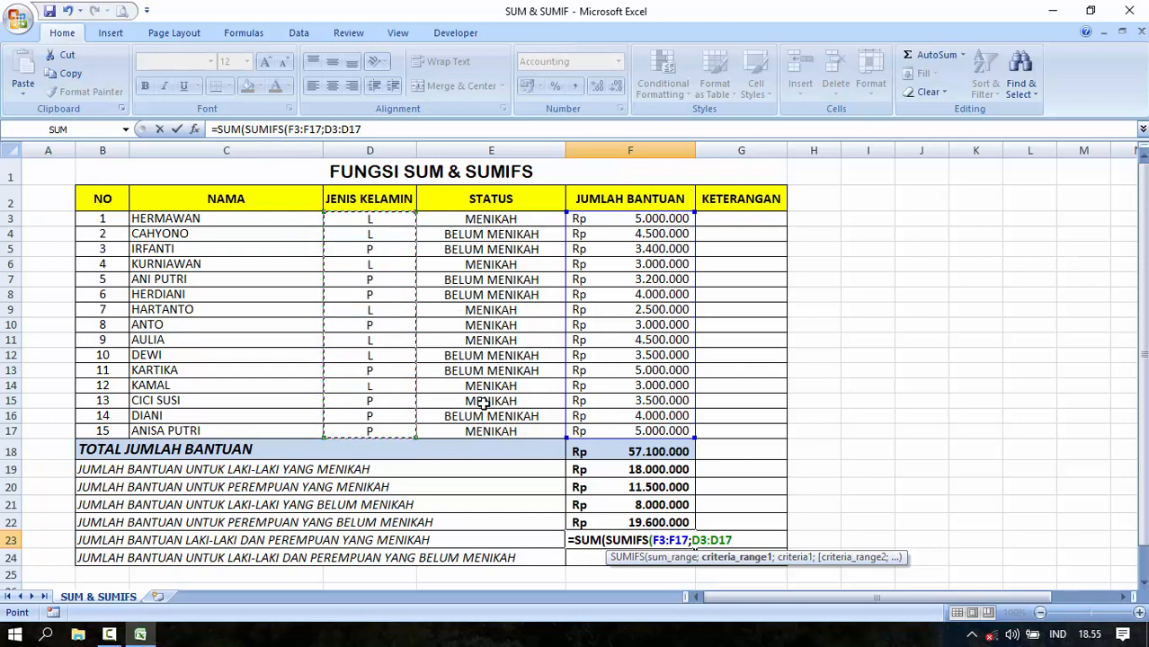
text(;{"P";"L)
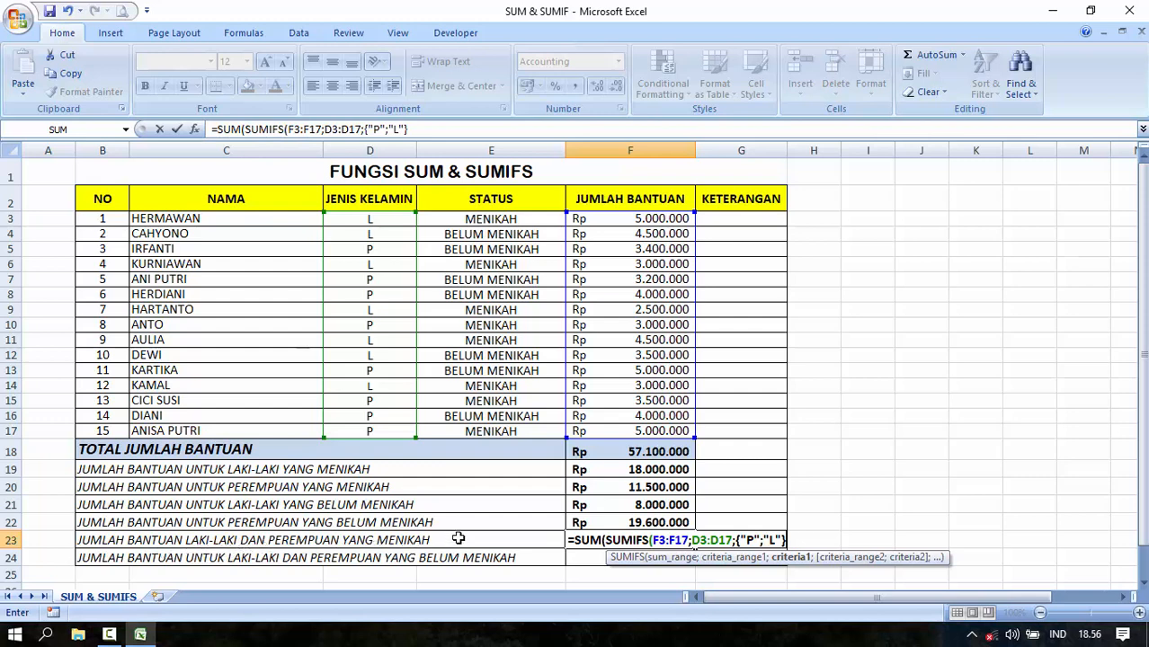
Complete the nested F23 formula with the STATUS condition, using criteria range E3:E17 and criterion E3
text(;)
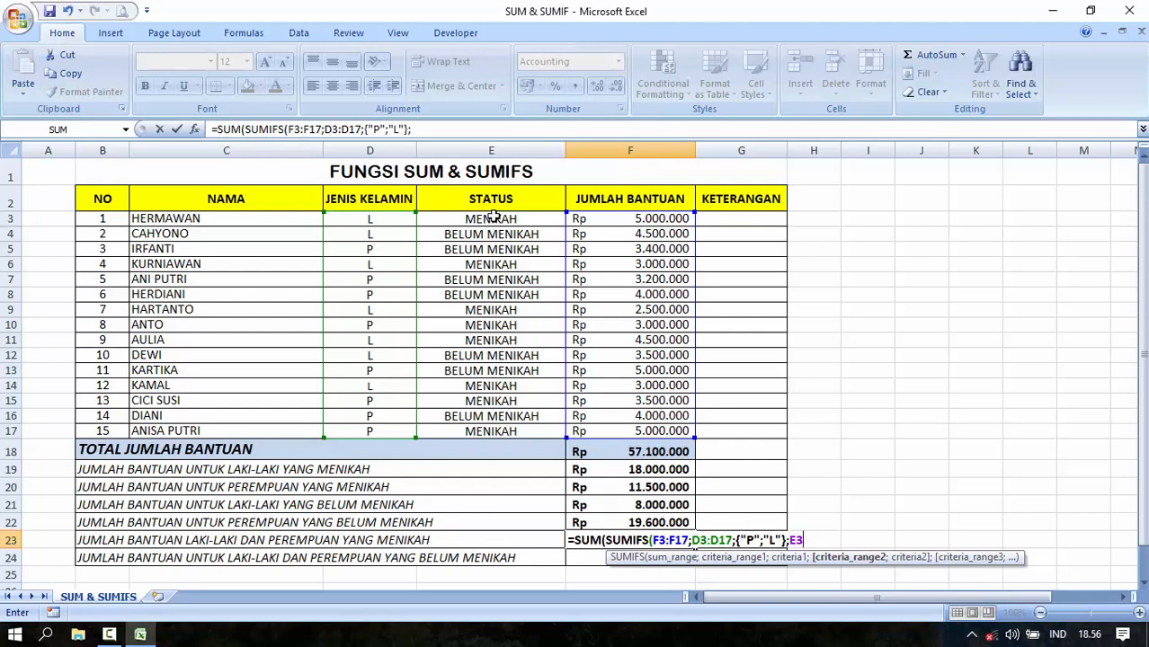
drag(492, 219, 494, 433)
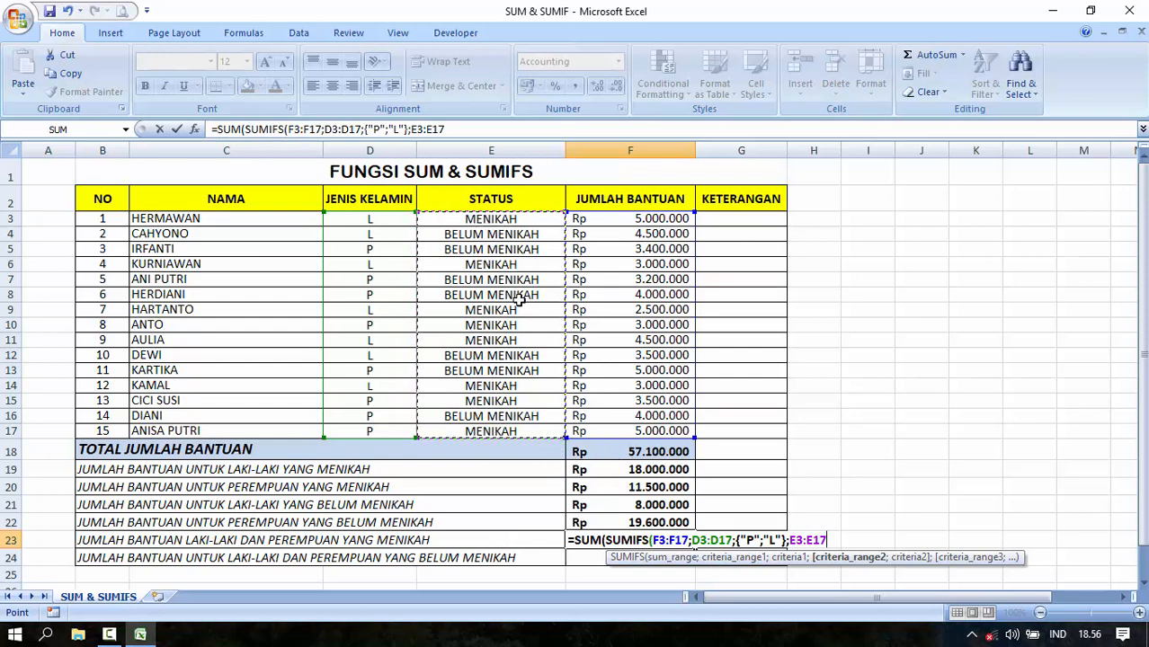
text(;)
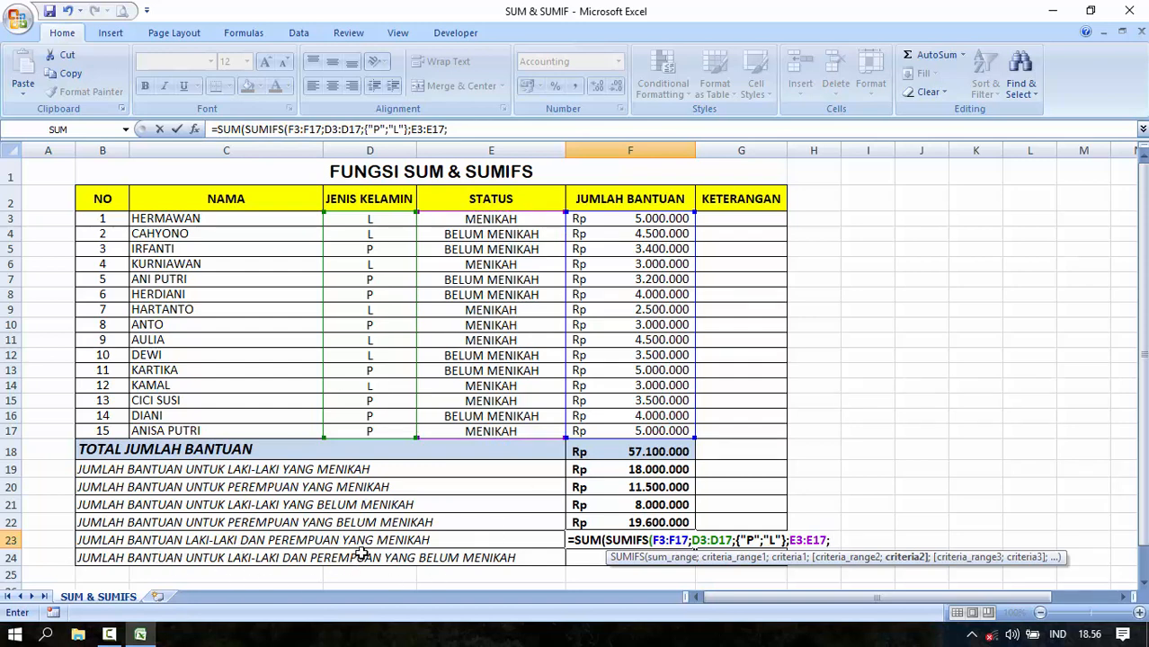
click(484, 220)
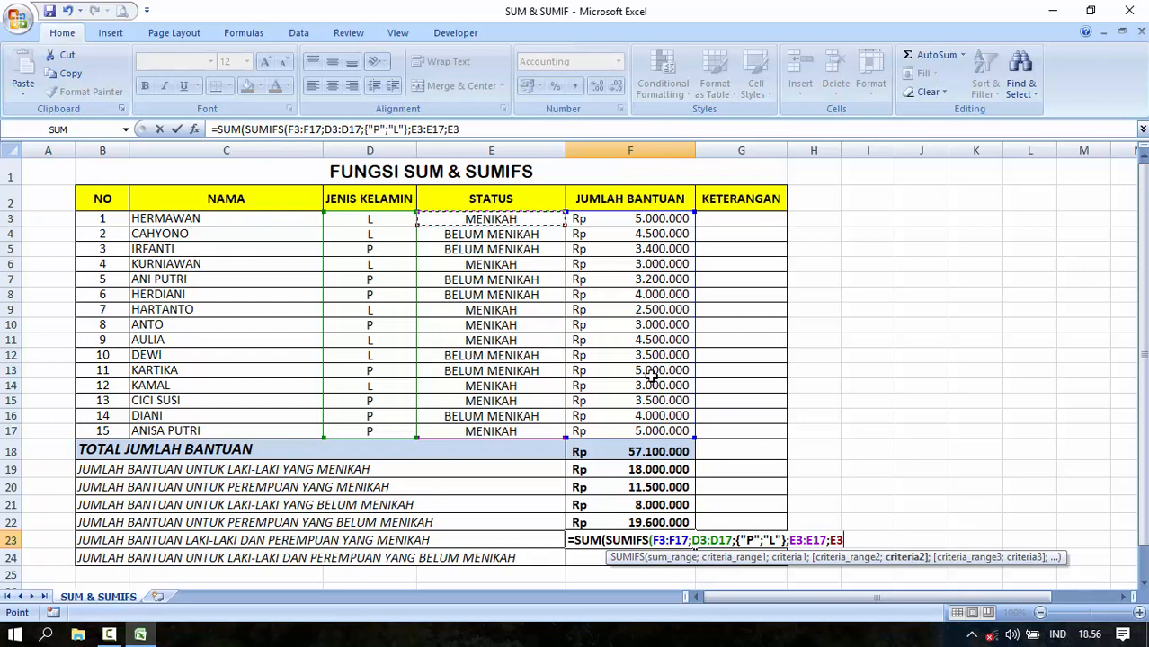
text()))
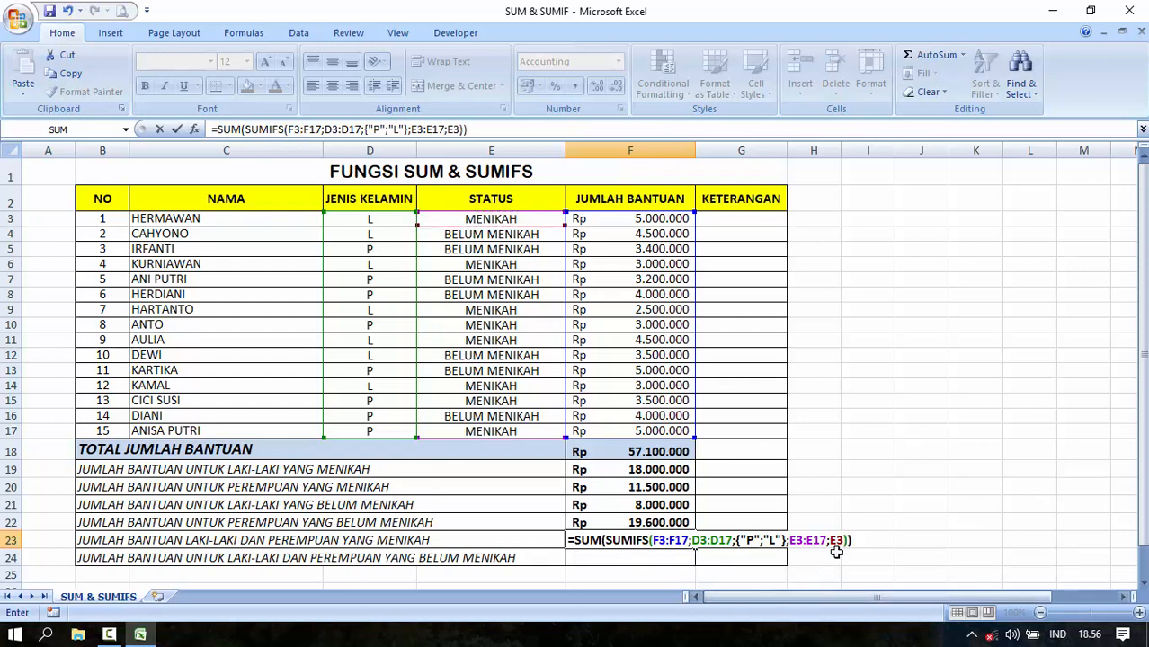
key(Return)
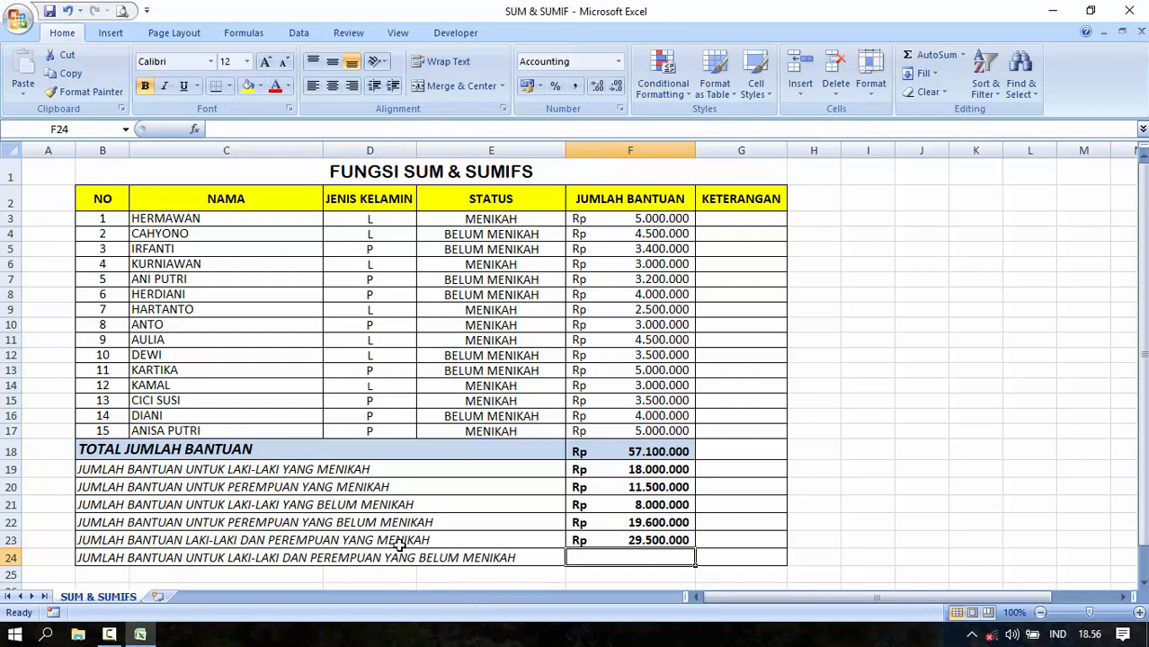
Start a SUM formula with a nested SUMIFS in F24 for the BELUM MENIKAH total of both genders, with F3:F17 as the sum range
click(463, 561)
click(574, 556)
text(=SUM()
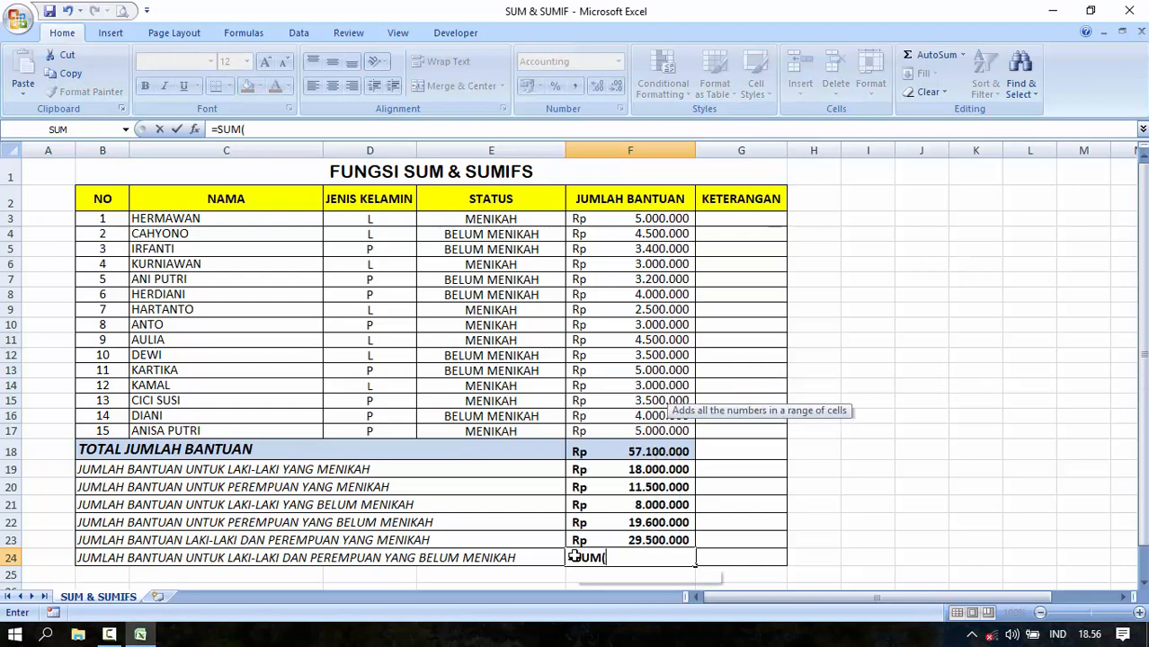
text(SUM)
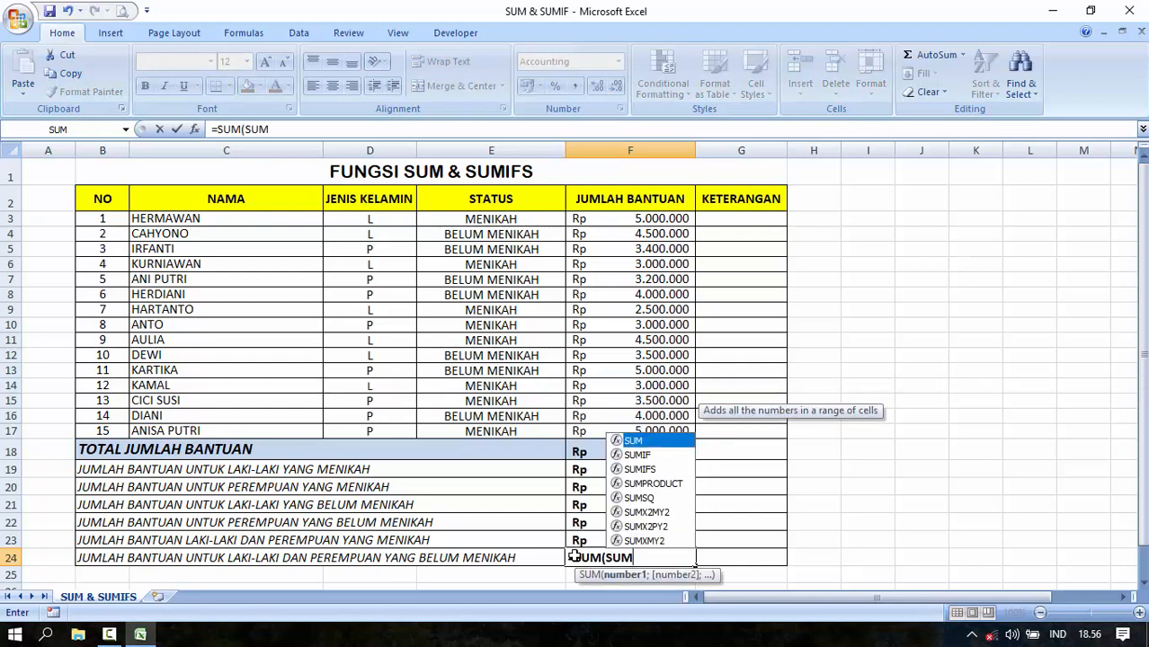
text(IFS)
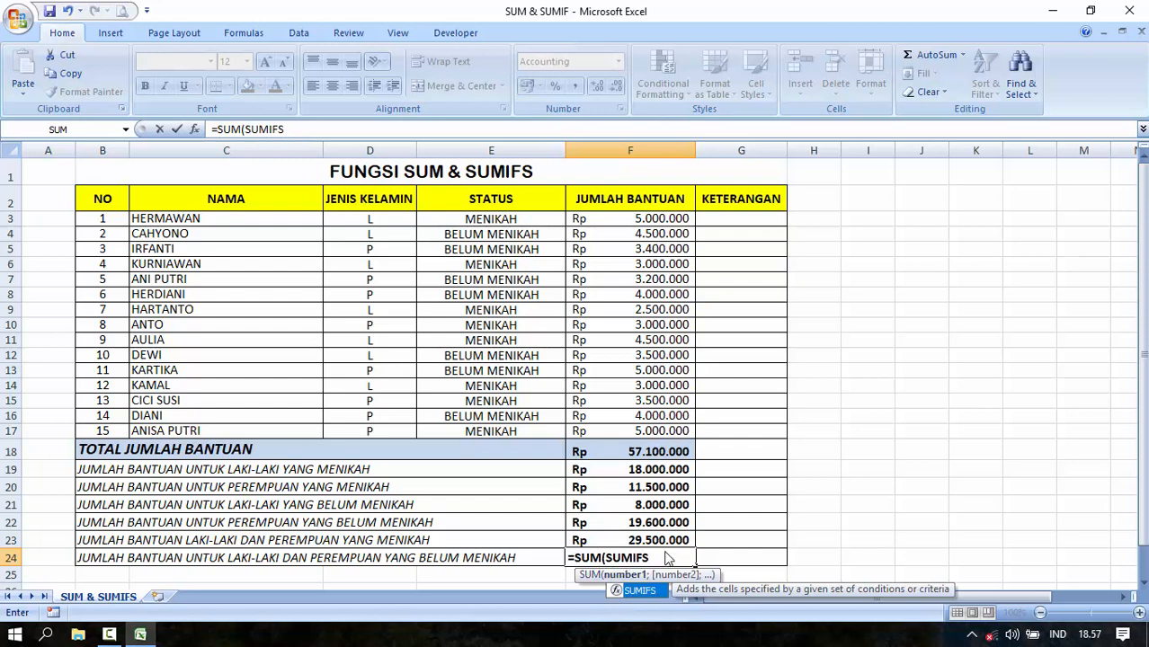
text(()
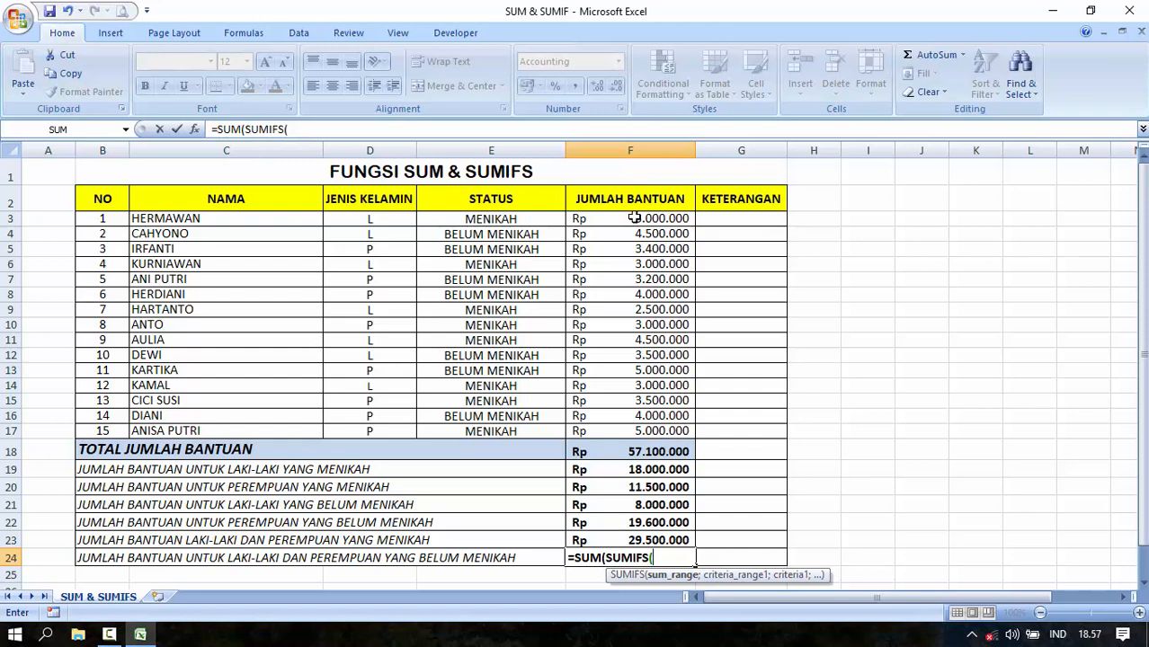
drag(635, 218, 641, 431)
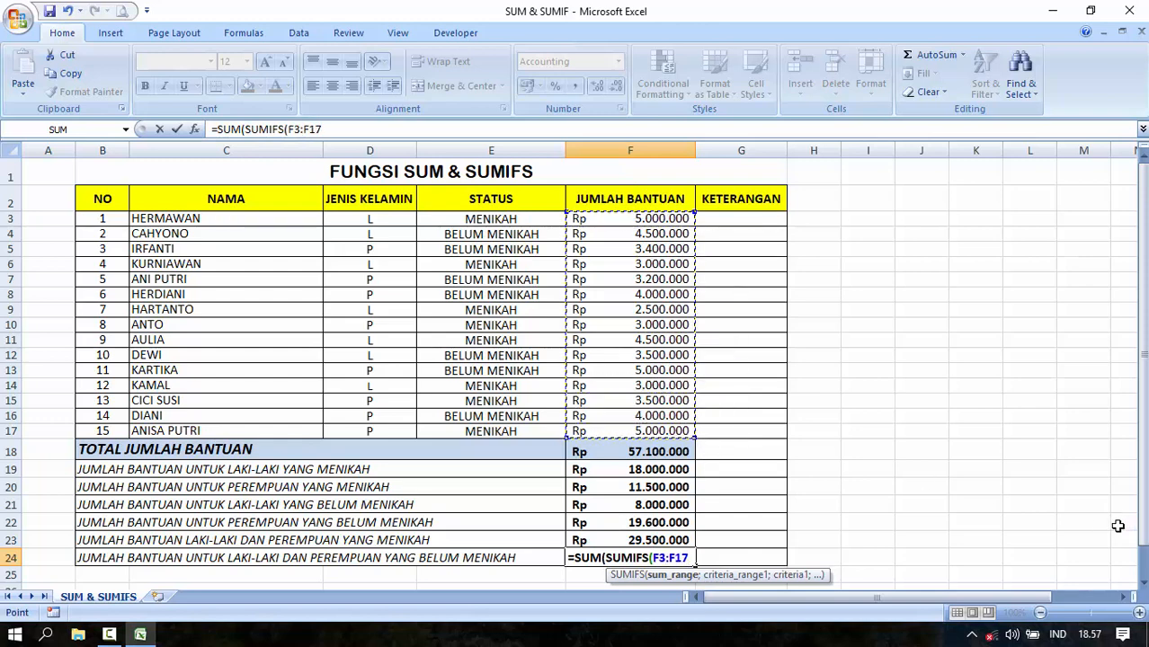
Add the JENIS KELAMIN condition to the F24 formula, with criteria range D3:D17 and the array criterion {"P";"L"}
text(;)
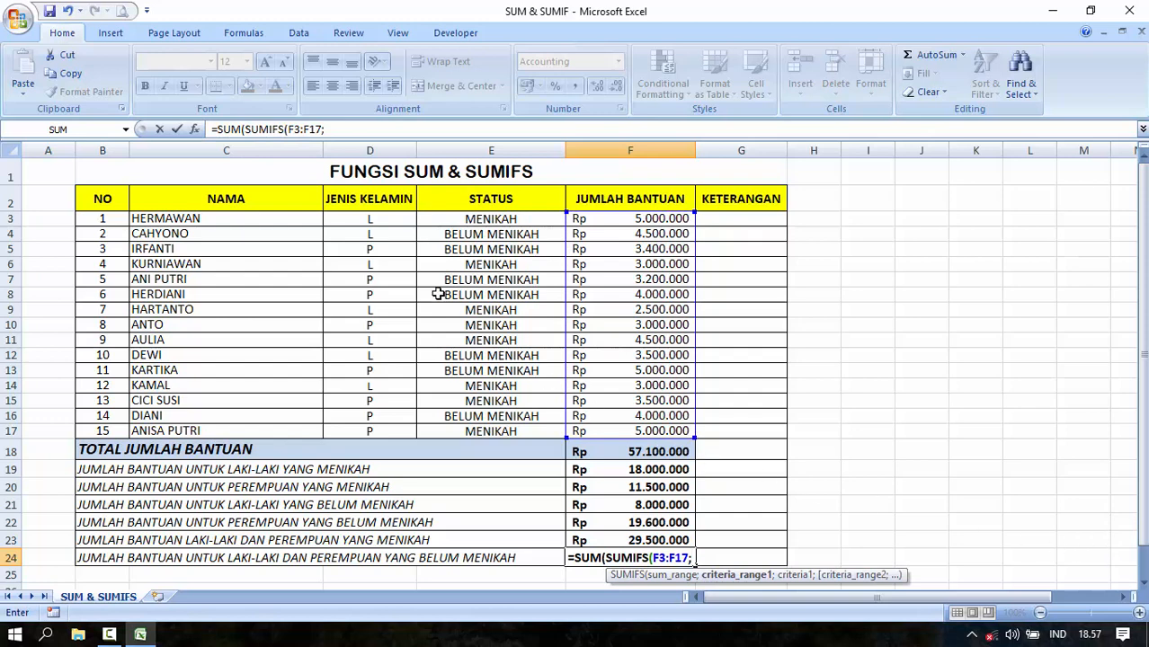
drag(378, 220, 373, 426)
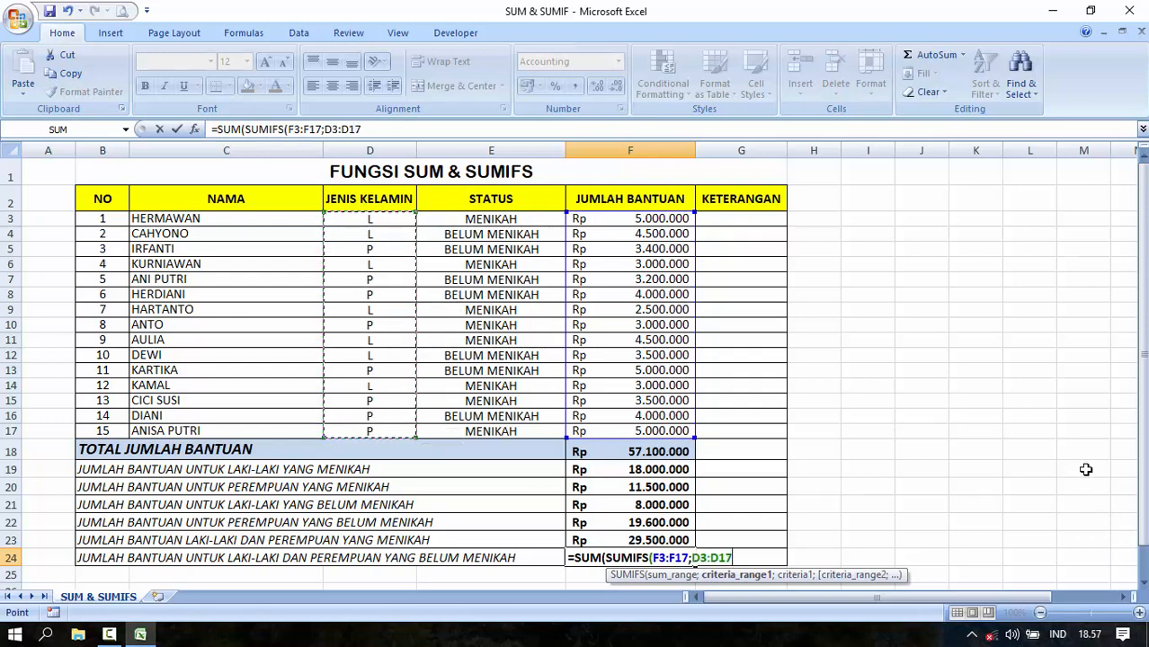
text(;{"P";"L)
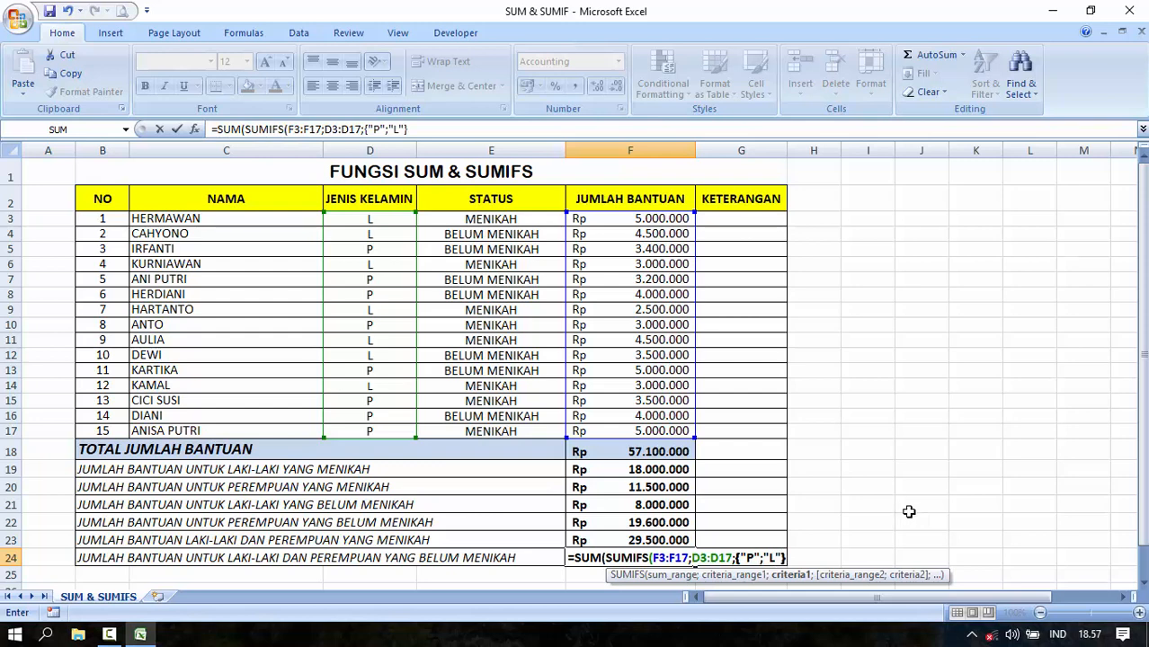
Complete the nested F24 formula with the STATUS condition, using criteria range E3:E17 and criterion E4
text(;)
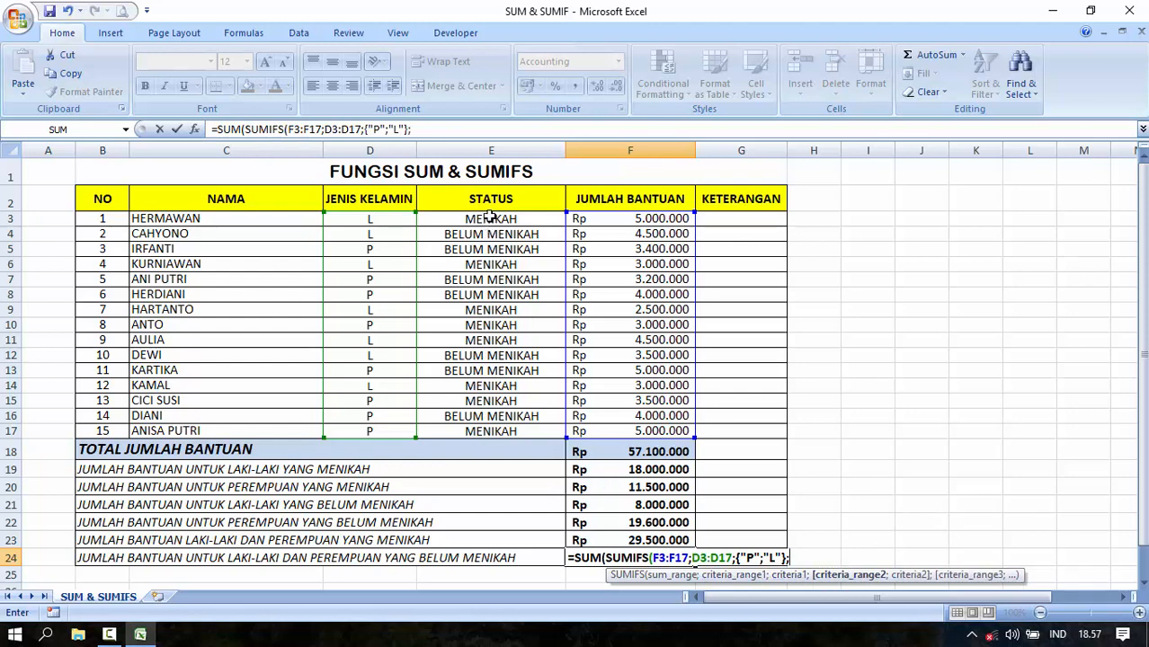
drag(490, 219, 493, 431)
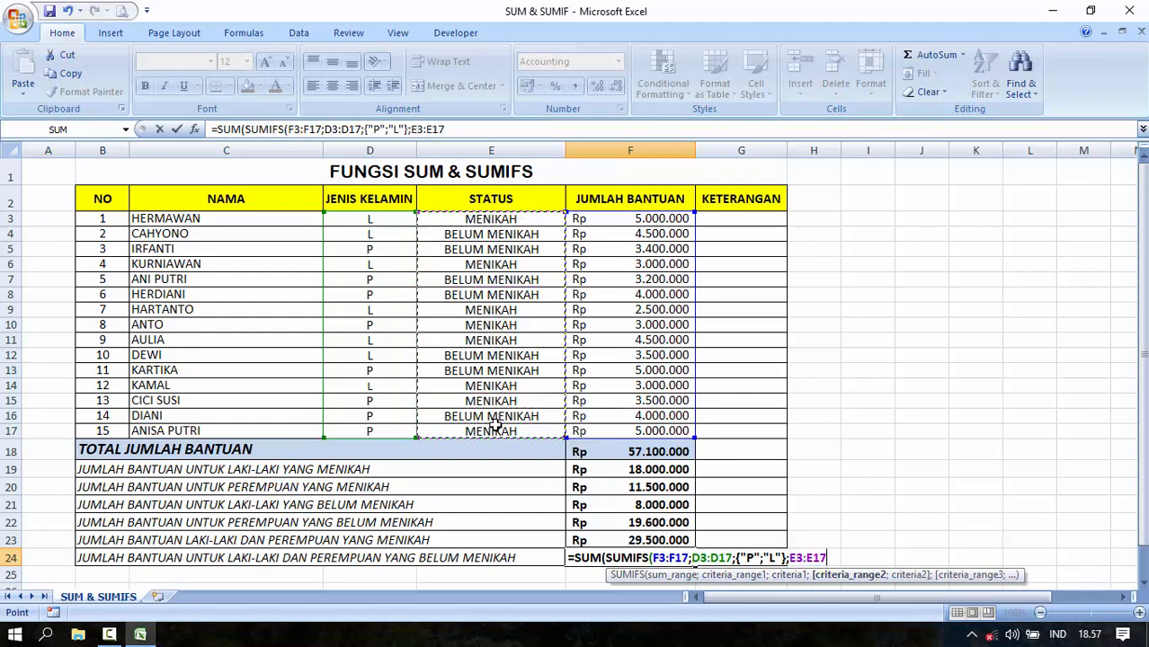
text(;)
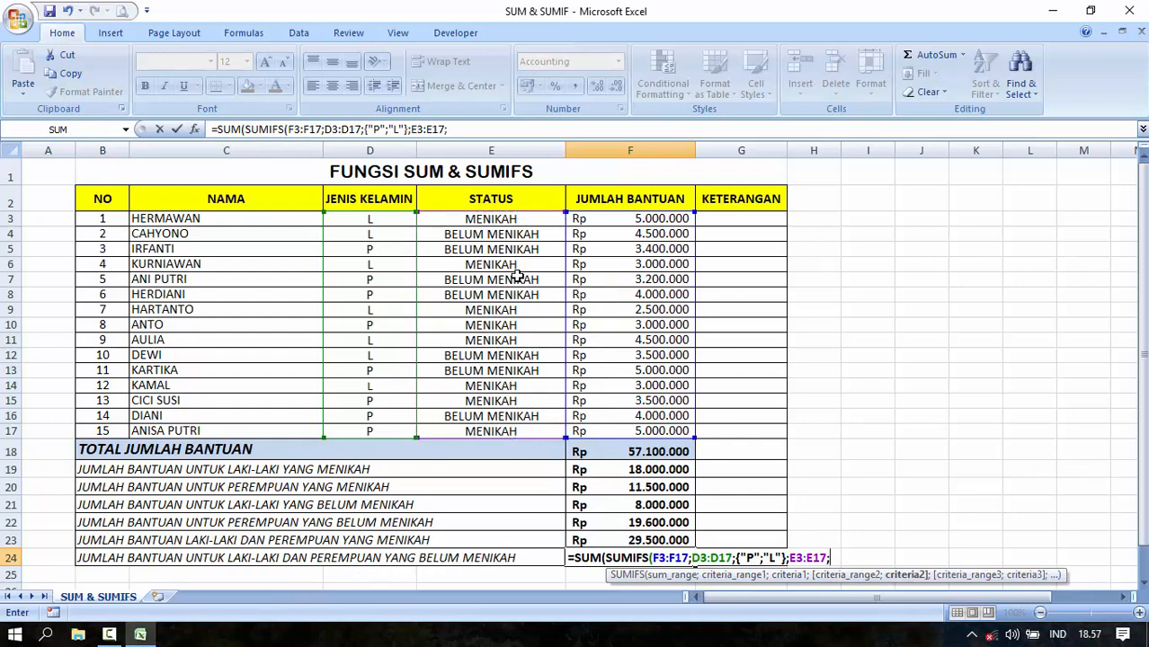
click(501, 236)
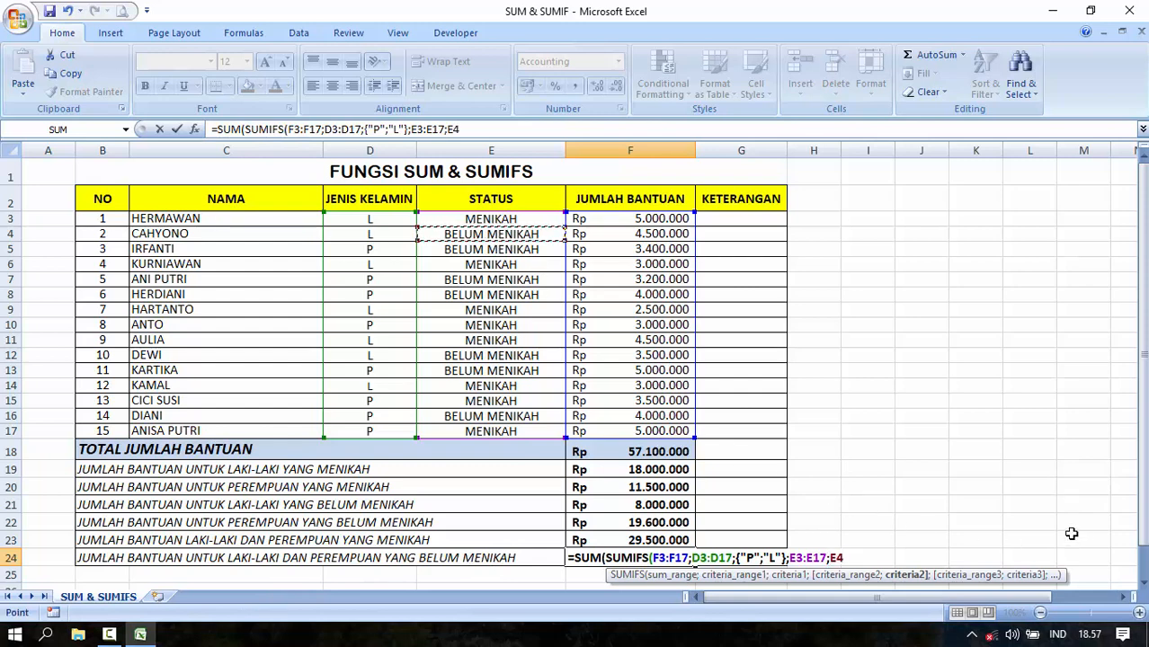
text()))
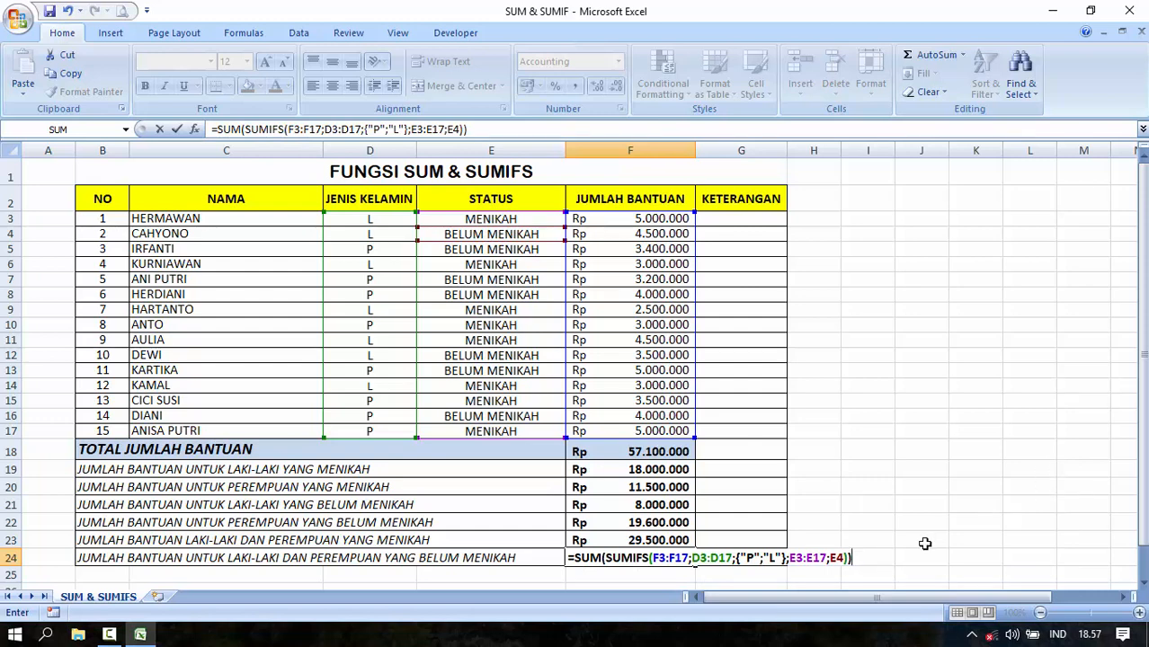
key(Return)
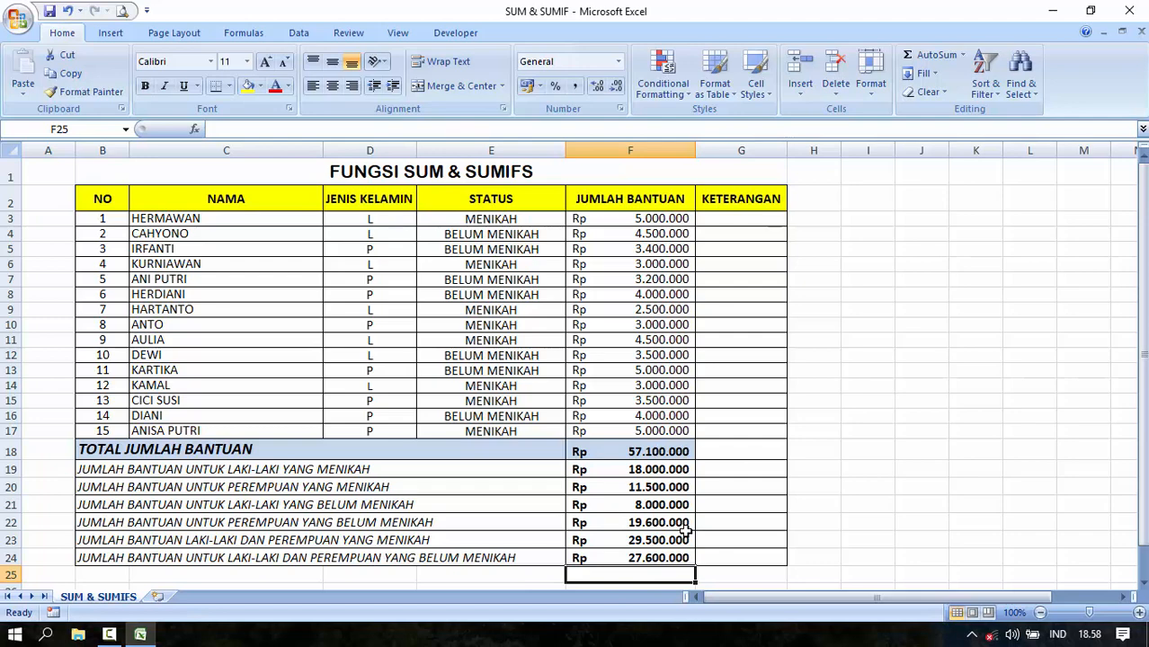
scroll(685, 531, down, 2)
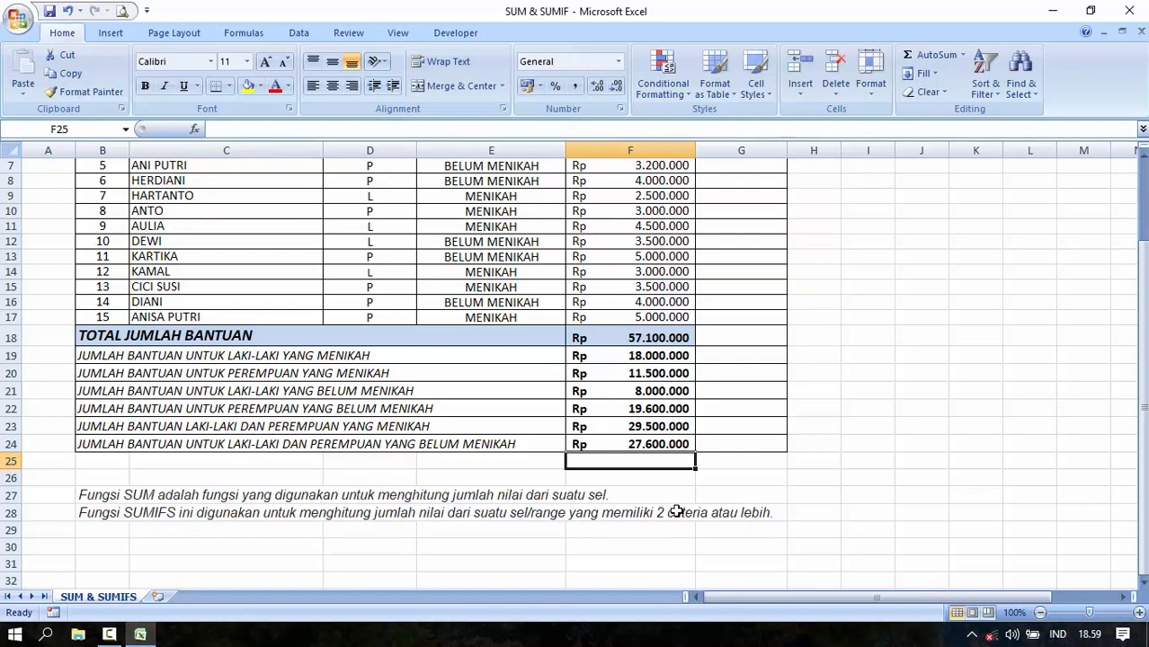
scroll(676, 510, up, 2)
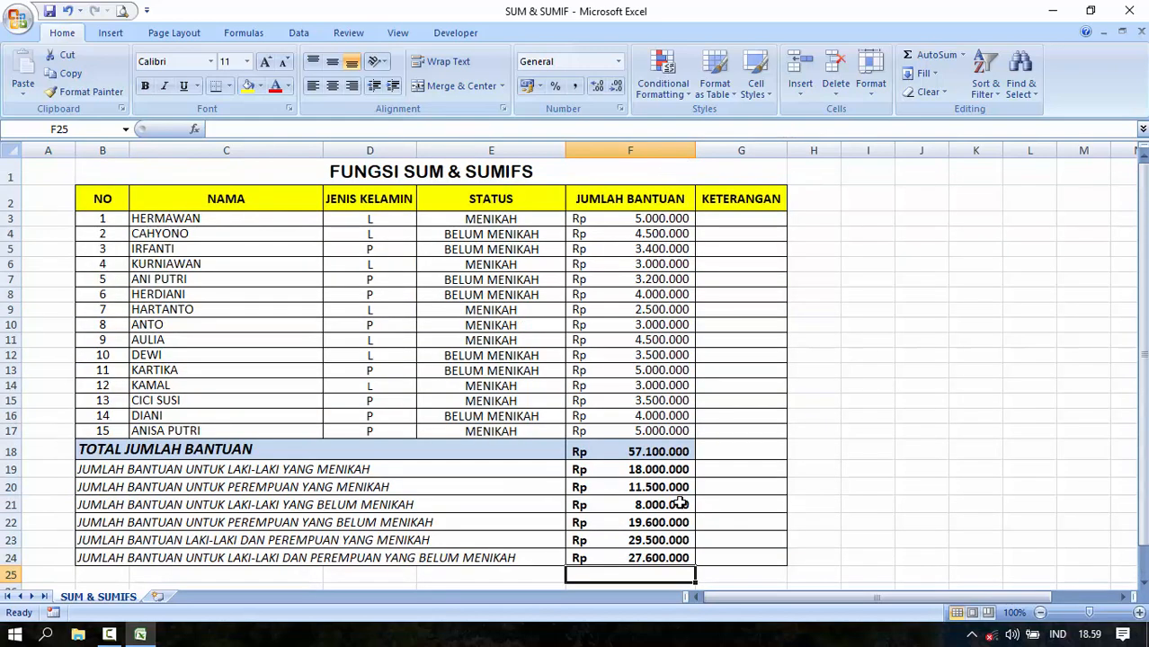